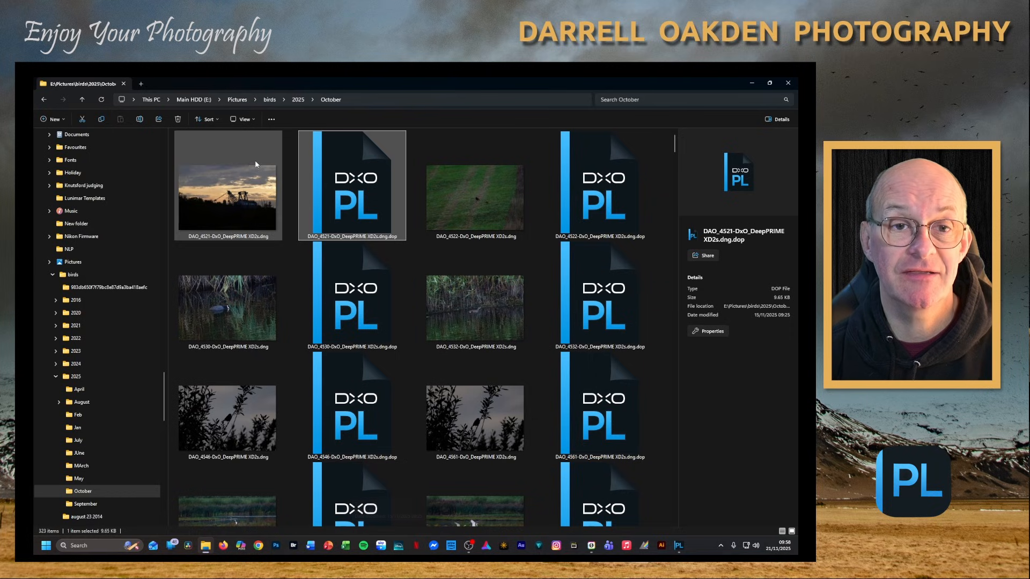
Select the first DNG photo in the October folder, followed by its DOP sidecar file, to view their file details
click(215, 201)
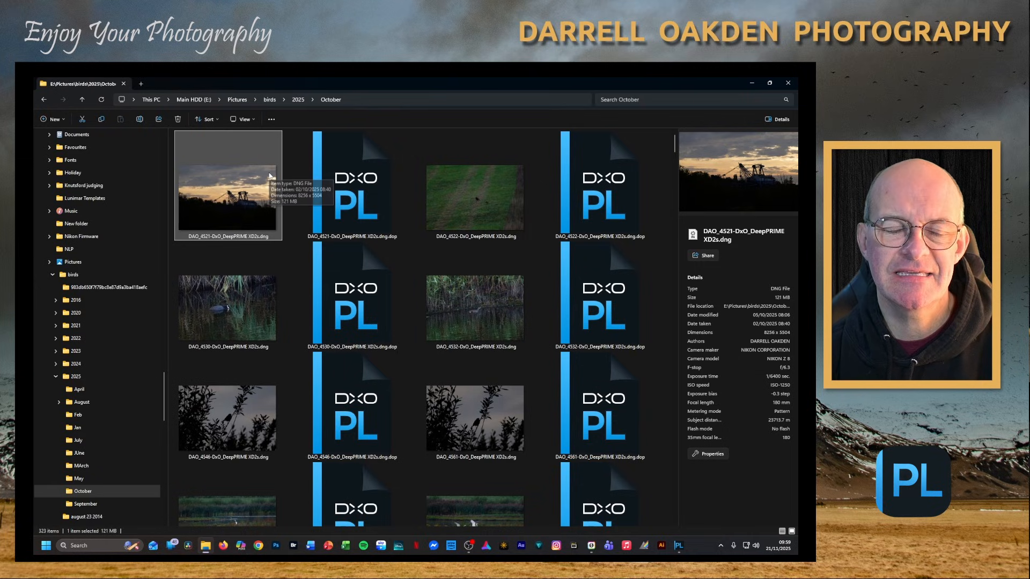
click(345, 194)
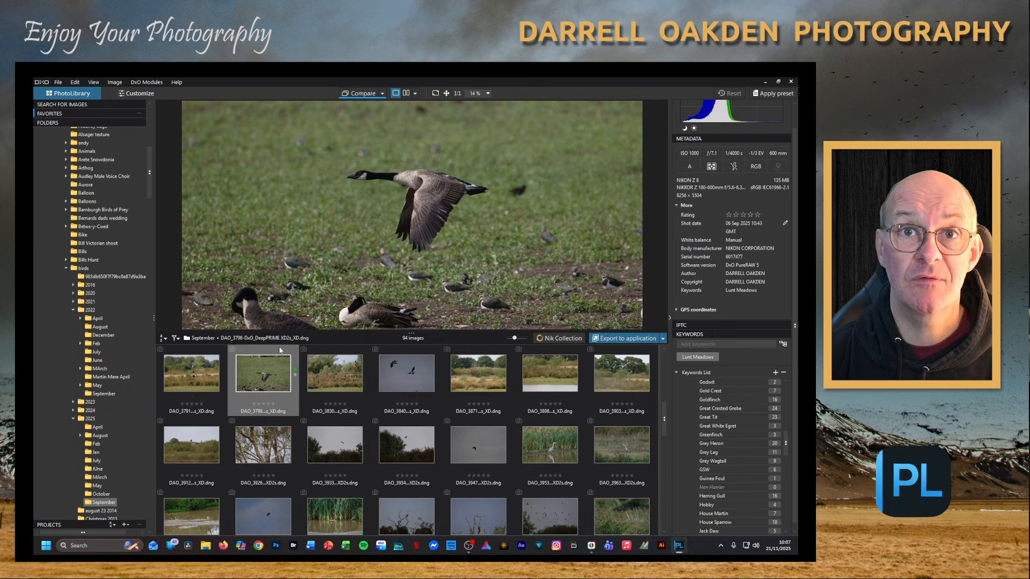
Mark the flying goose photo as rejected, restore its picked tag, and rate it four stars
click(296, 375)
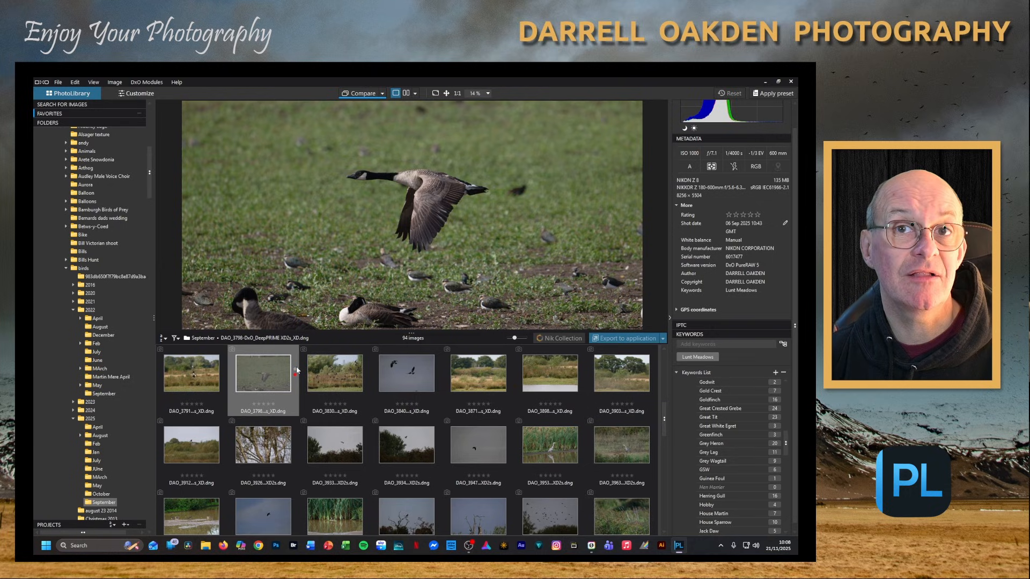
click(295, 370)
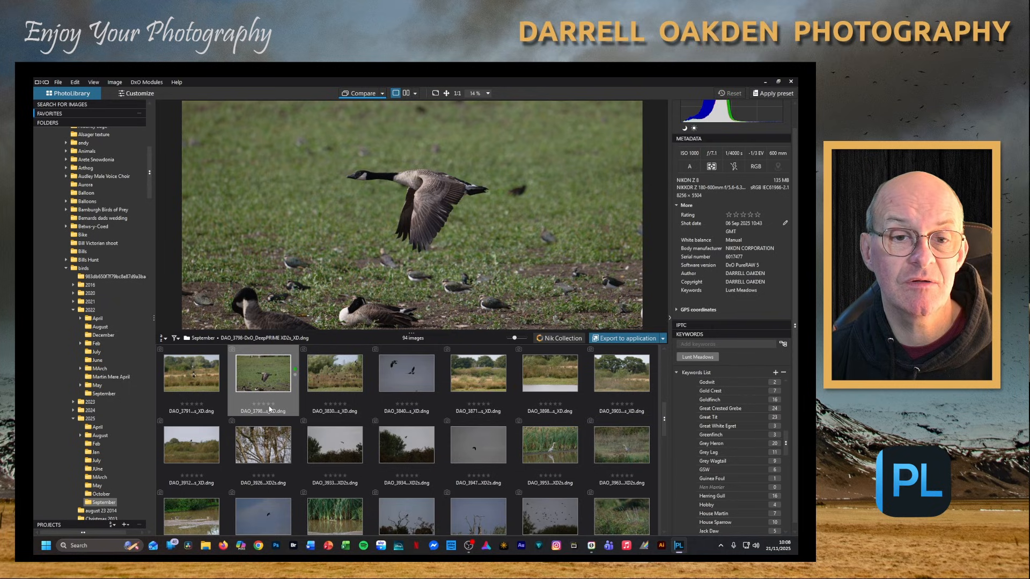
click(269, 408)
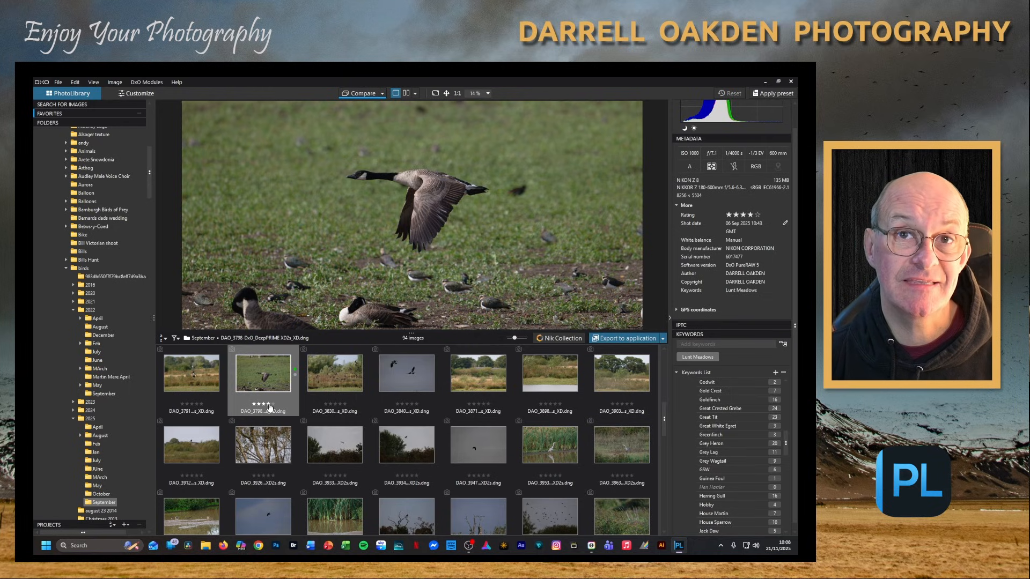
Assign the Red color label to the flying goose photo
right_click(269, 408)
mouse_move(239, 373)
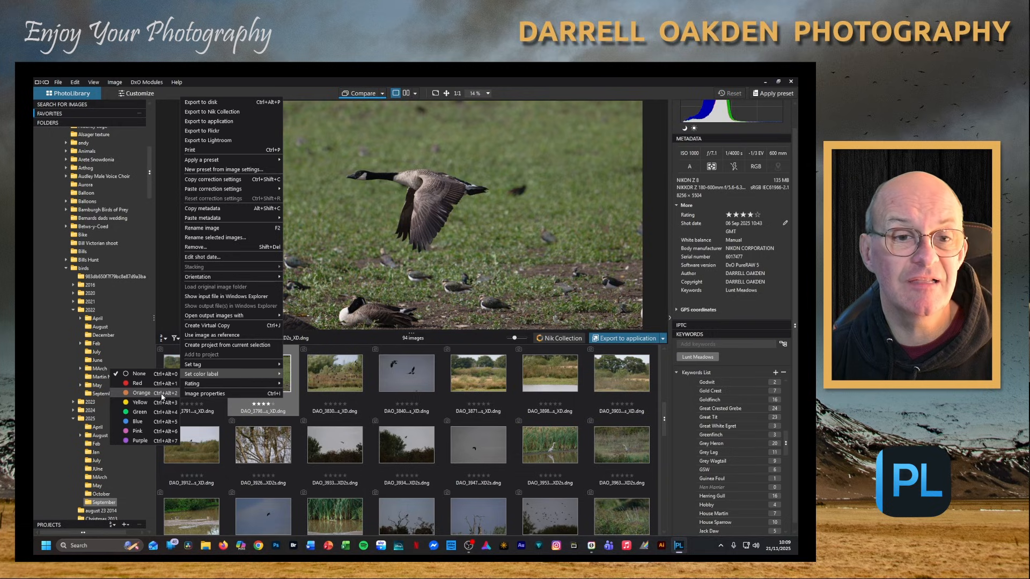
click(140, 383)
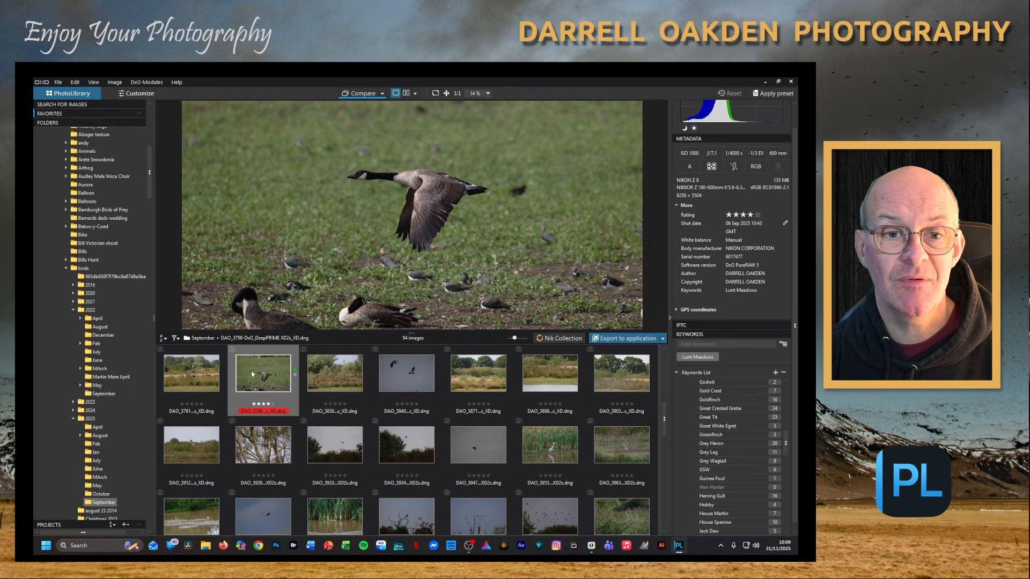
mouse_move(278, 354)
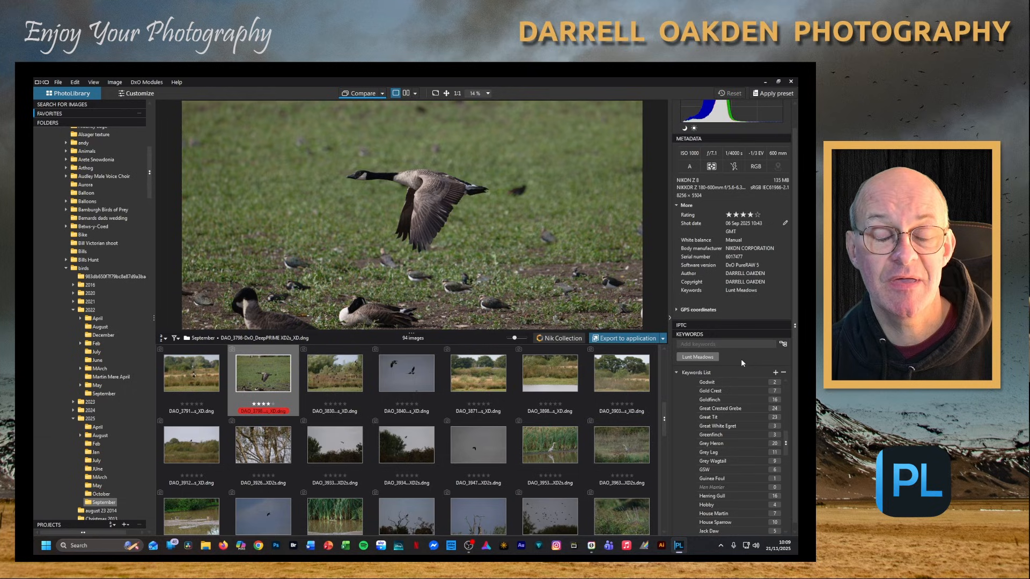
Collapse the Birds keyword group and expand Reserves to review its location keywords
click(694, 400)
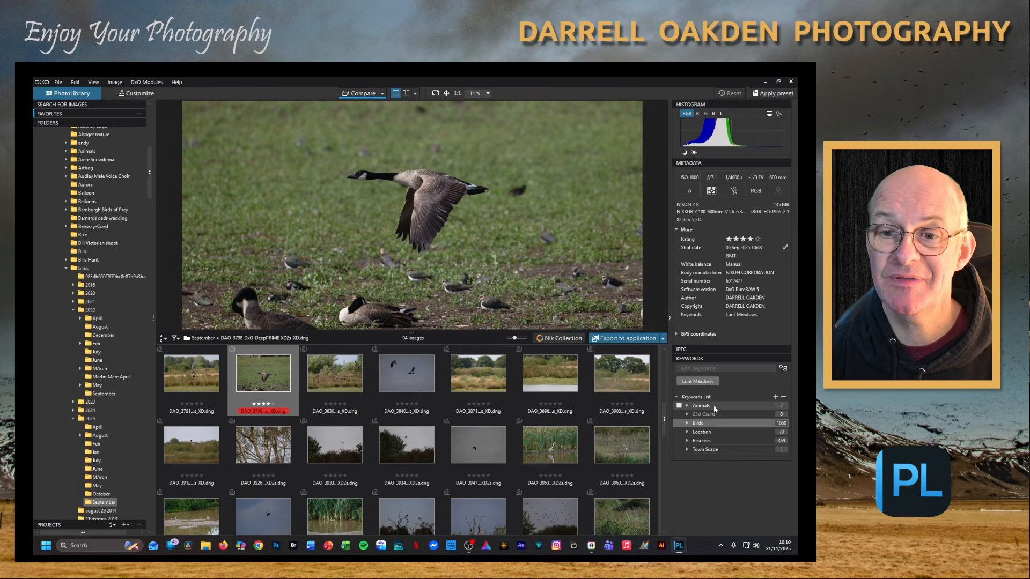
click(687, 440)
scroll(729, 409, down, 1)
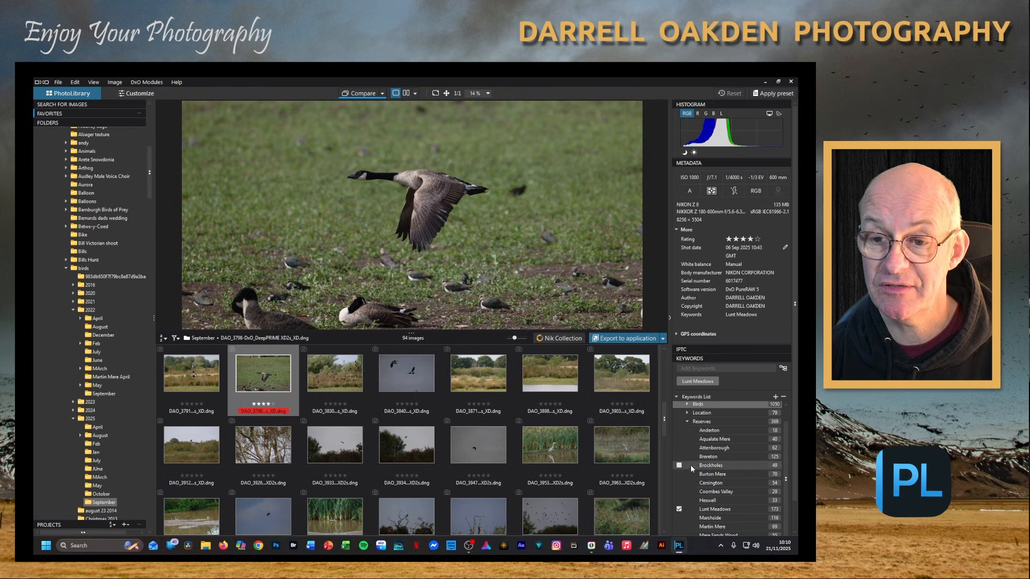
scroll(681, 423, up, 1)
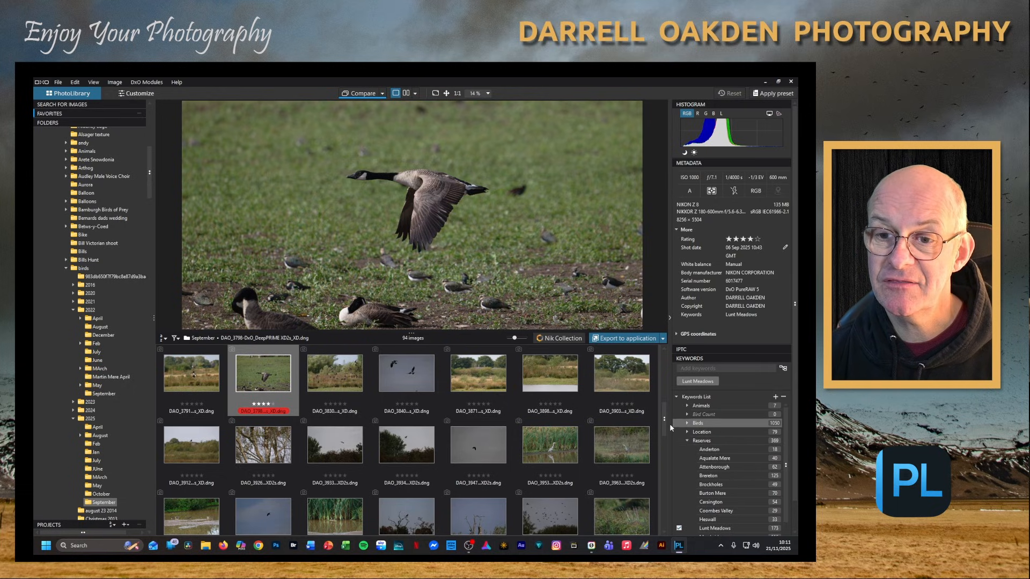
Expand the Birds keyword group and assign the Canada Goose keyword to the flying goose photo
click(687, 424)
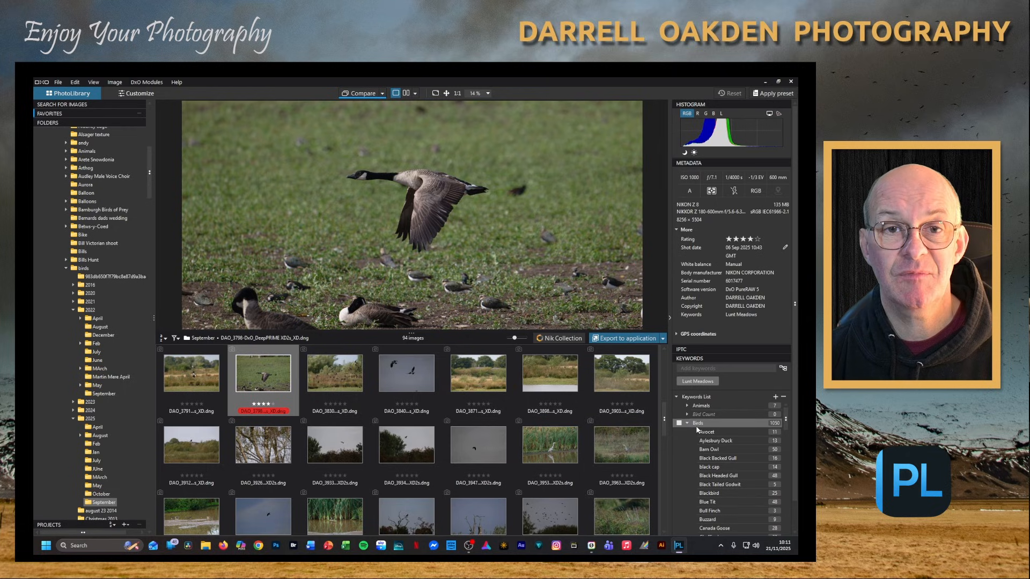
scroll(722, 433, down, 1)
scroll(722, 433, down, 1)
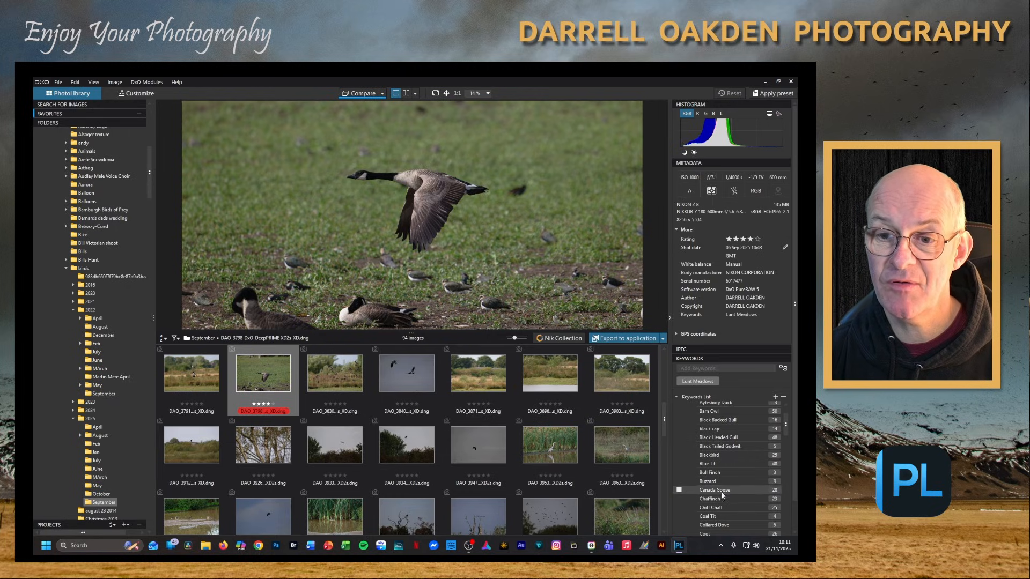
click(679, 490)
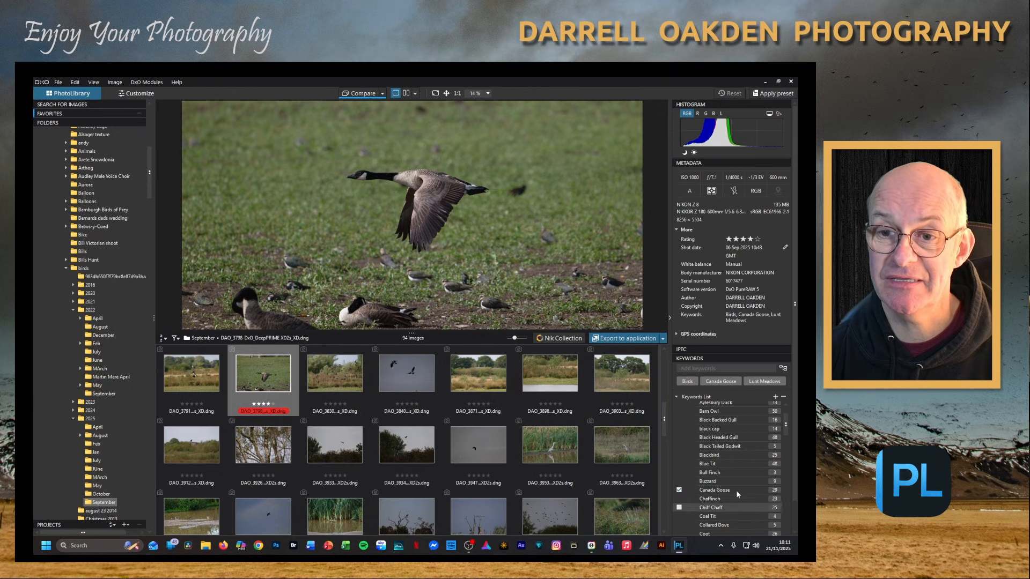
click(715, 370)
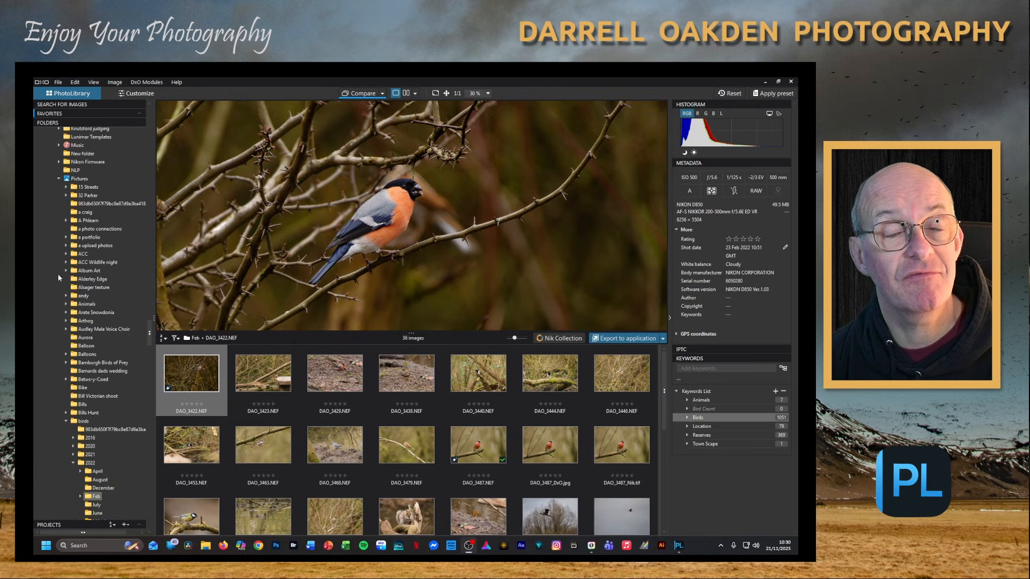
Check the folder options for Pictures, and browse its bird subfolders in Favorites
scroll(96, 270, up, 5)
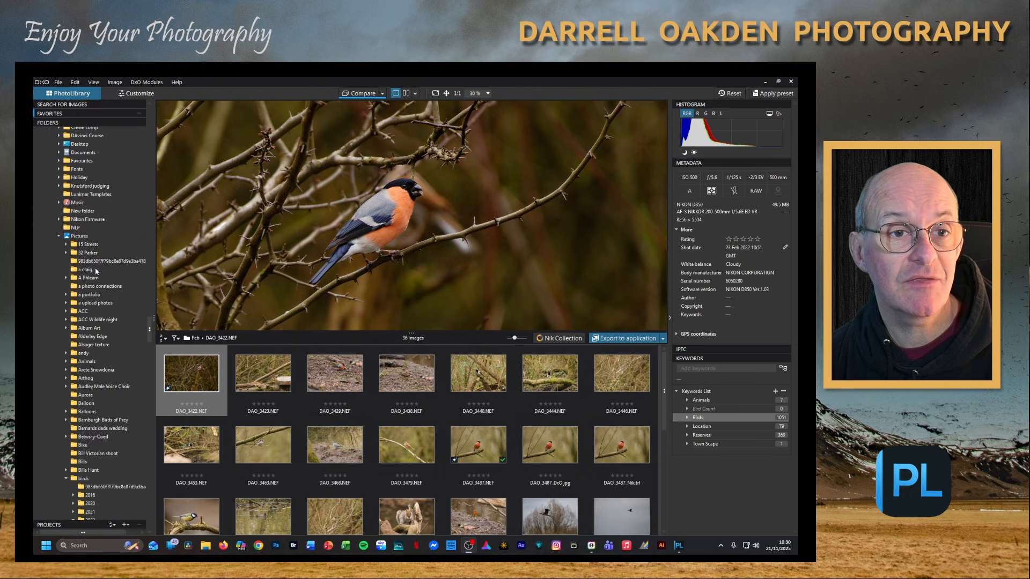
scroll(97, 271, down, 4)
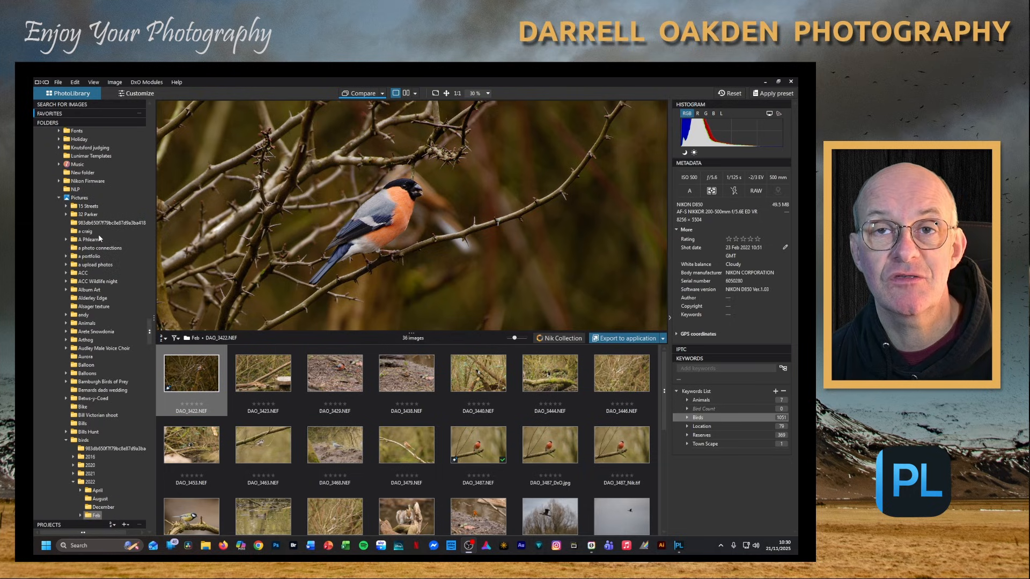
right_click(89, 200)
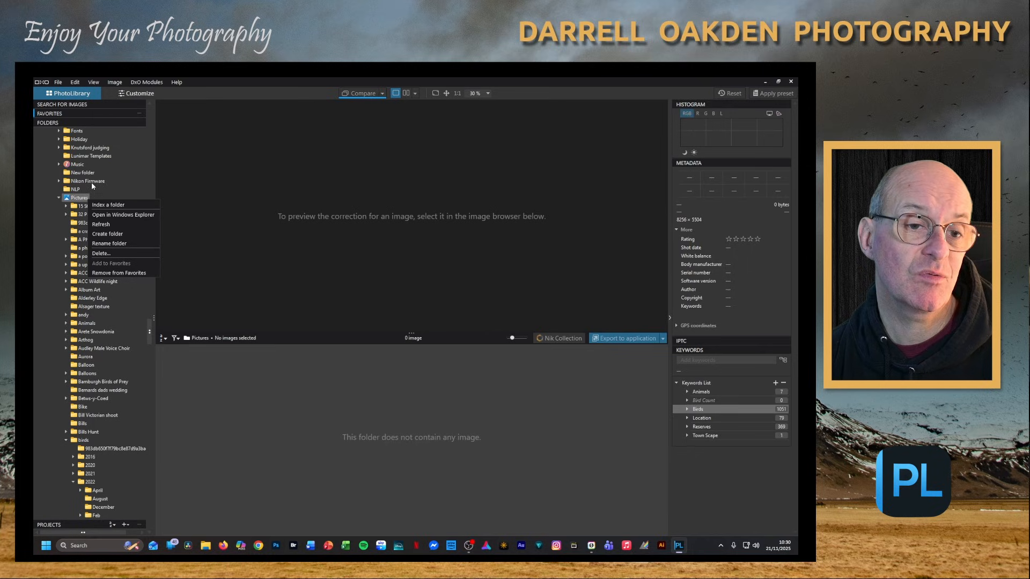
click(76, 113)
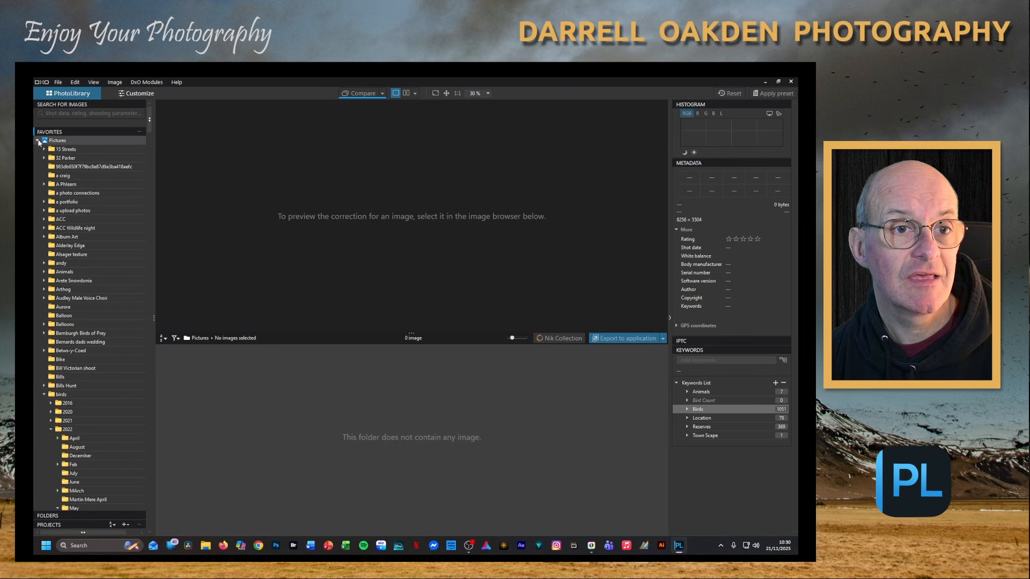
scroll(63, 465, down, 15)
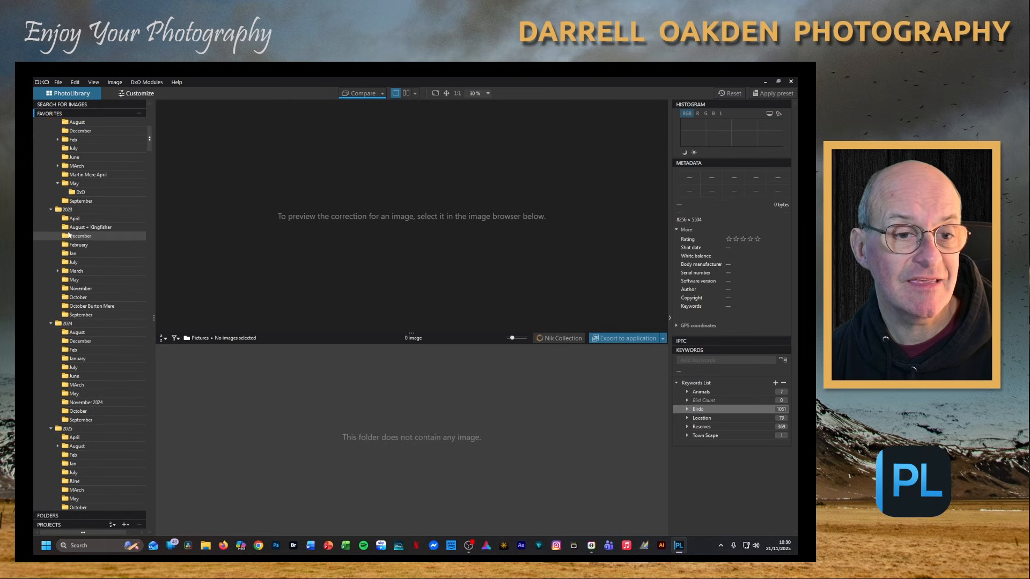
scroll(68, 235, down, 10)
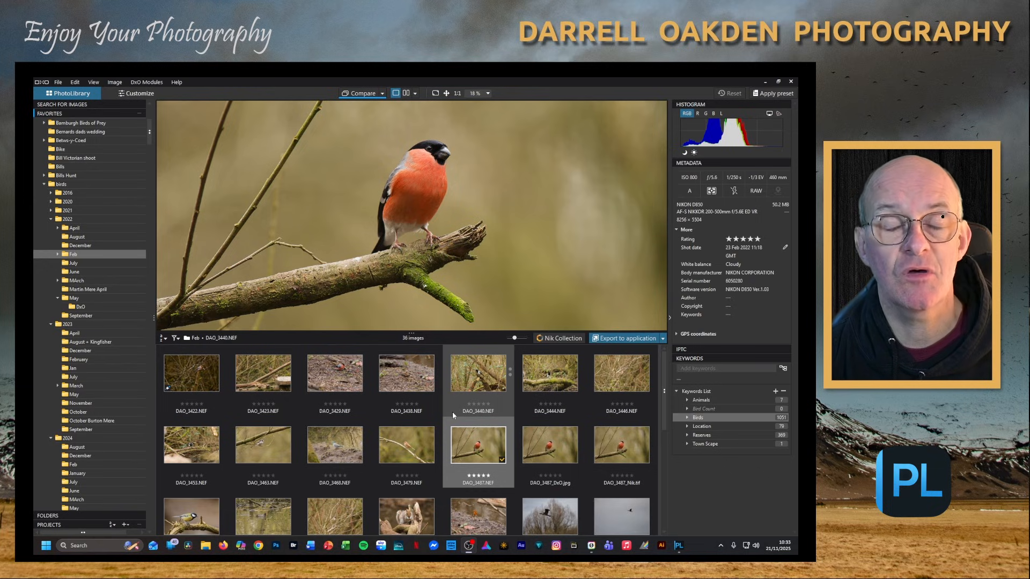
Open the bullfinch photo DAO_3487.NEF in the Customize workspace and set its exposure to 1.33
mouse_move(468, 454)
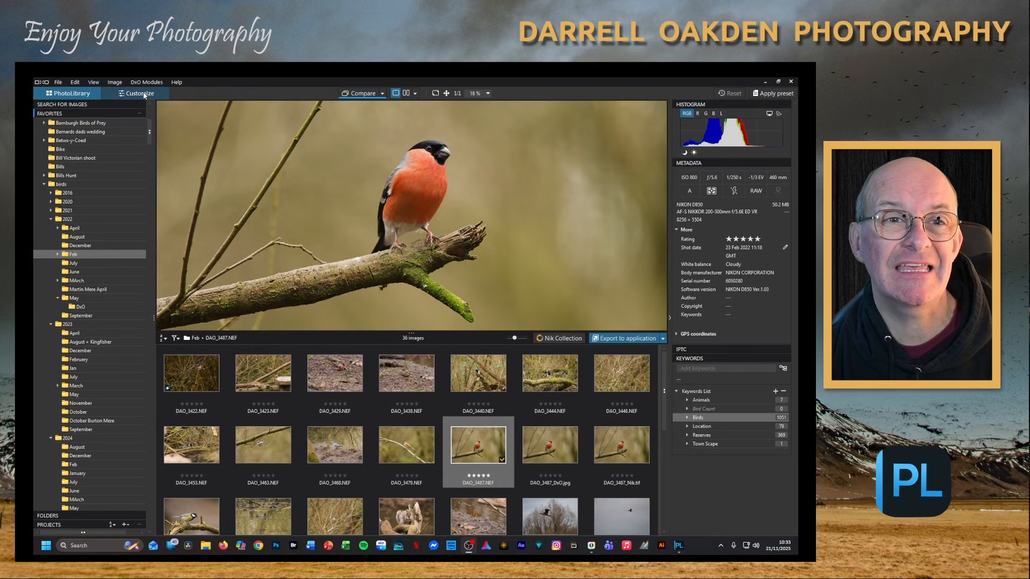
double_click(482, 455)
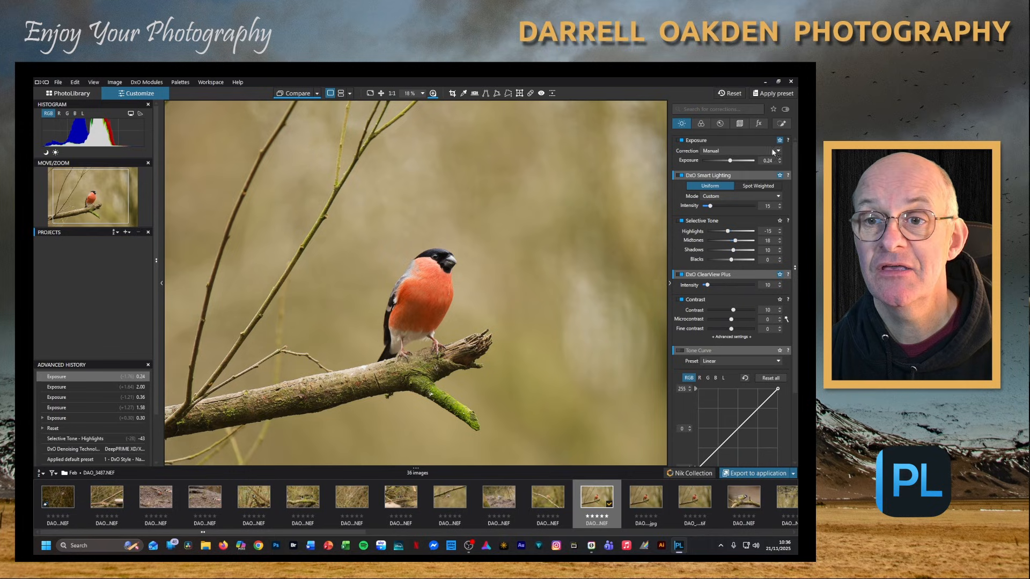
drag(729, 160, 736, 160)
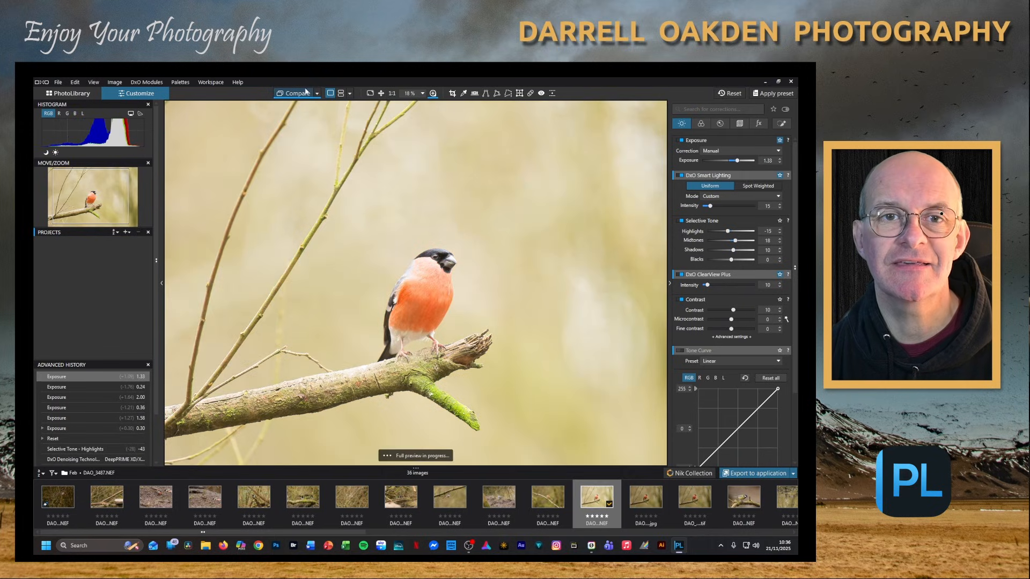
Compare the original and corrected bullfinch photo in stacked, vertical split and horizontal split views, shift the dividers, and return to the single view
click(341, 93)
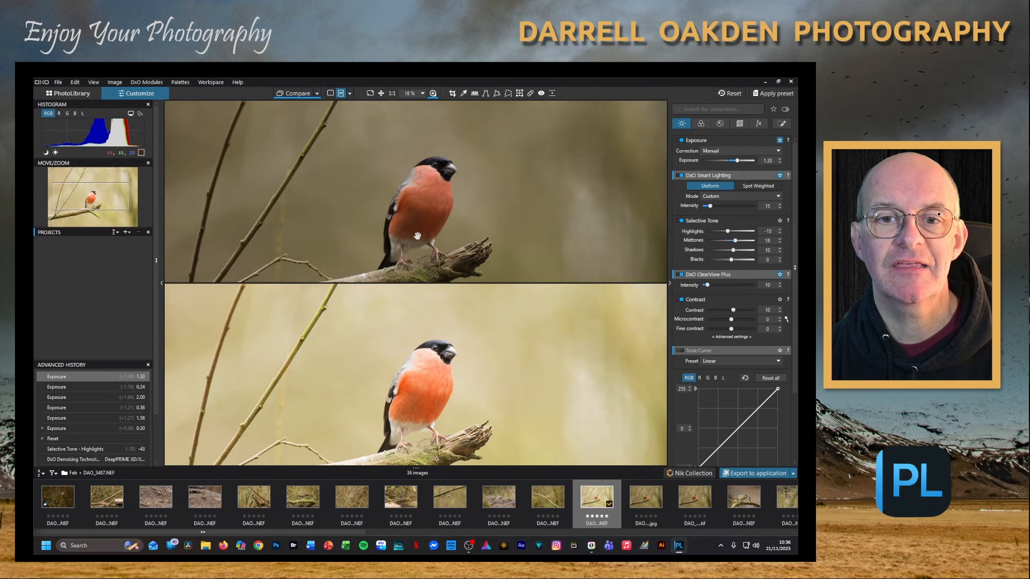
click(339, 97)
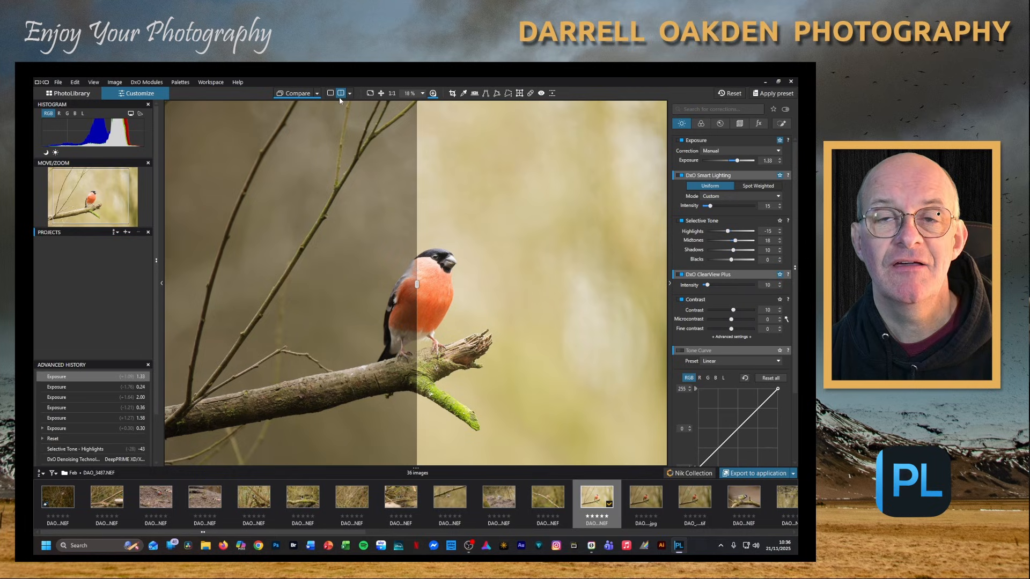
drag(417, 285, 464, 285)
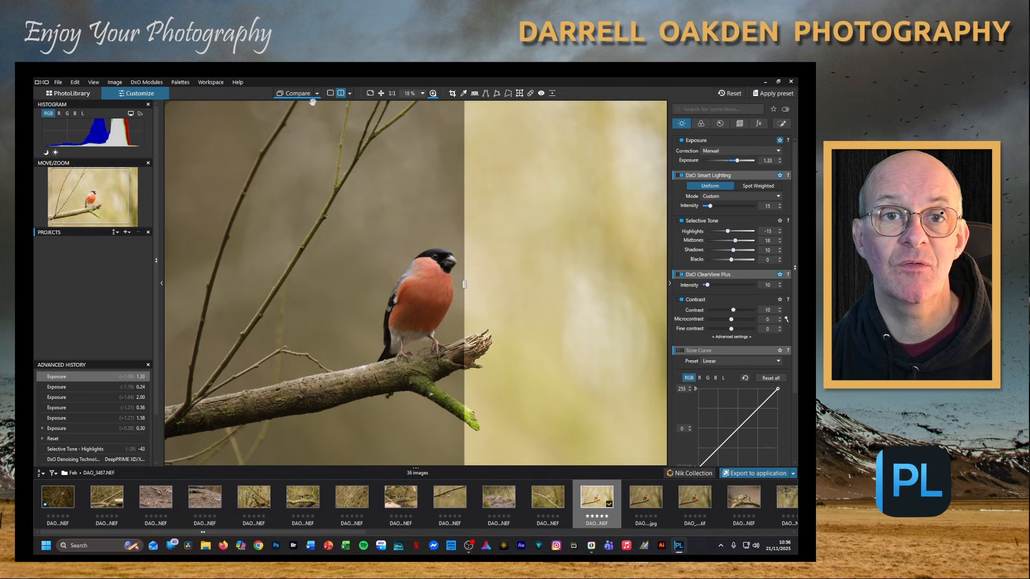
click(340, 95)
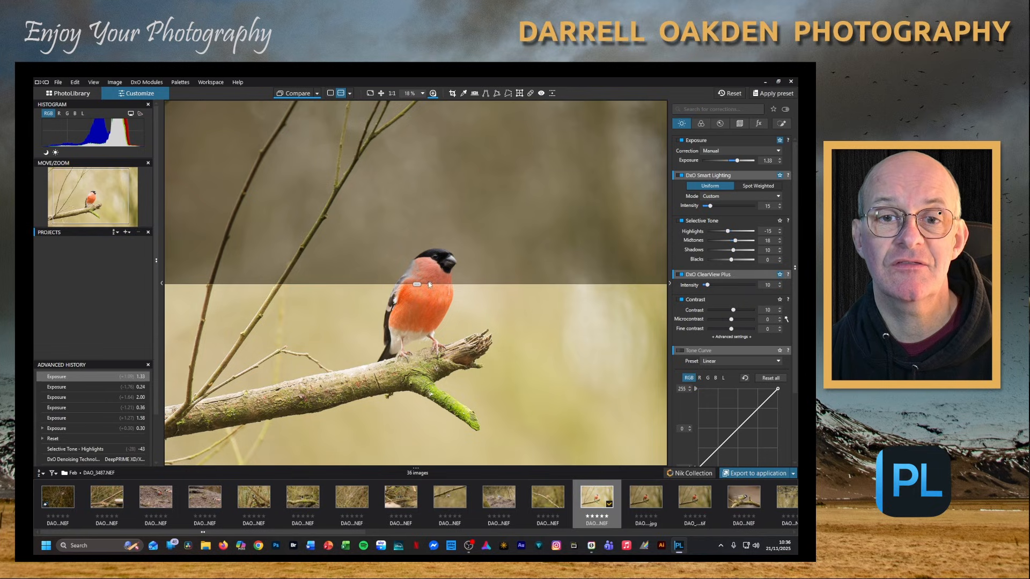
drag(430, 285, 421, 303)
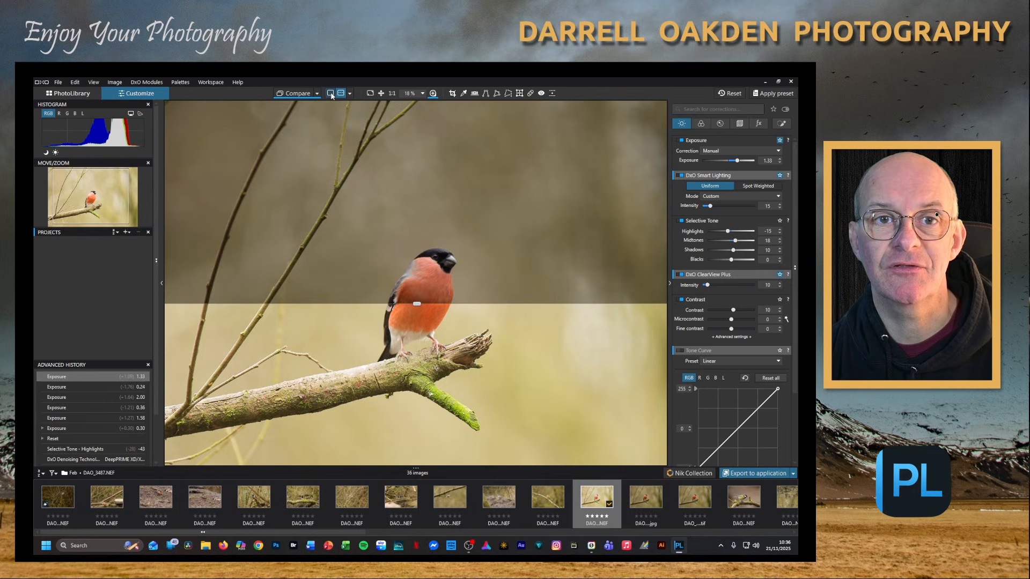
click(331, 93)
Check the Loupe tool's description and toggle the Loupe for the bullfinch photo
mouse_move(432, 95)
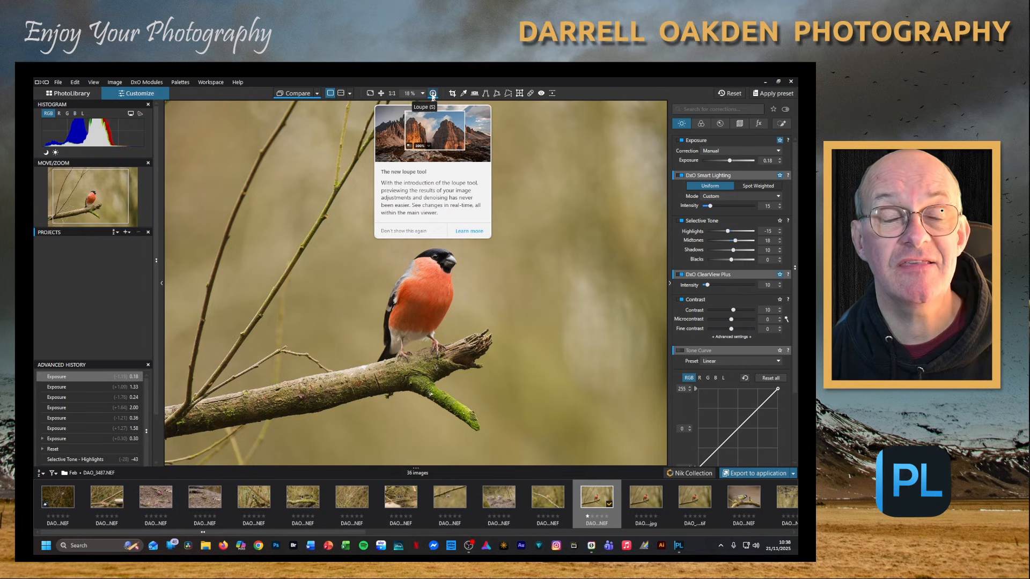
click(432, 94)
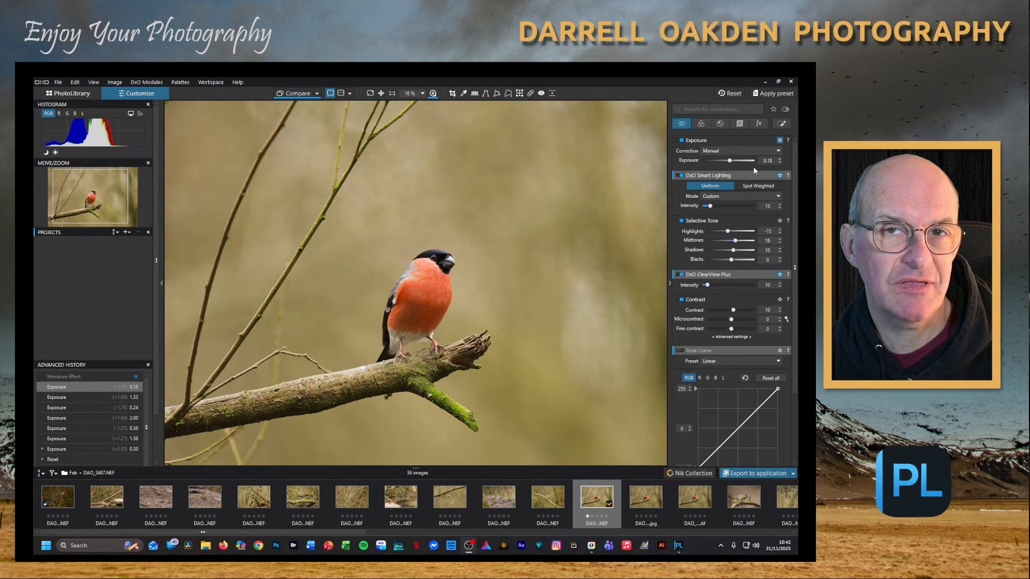
Show only the favorite light corrections, and return to the full set of corrections
mouse_move(734, 175)
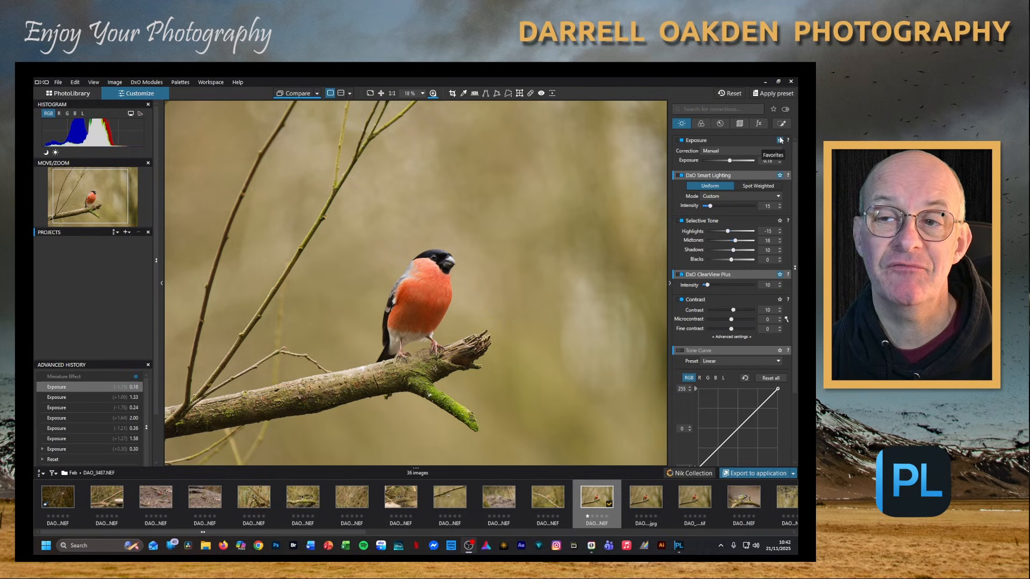
click(774, 109)
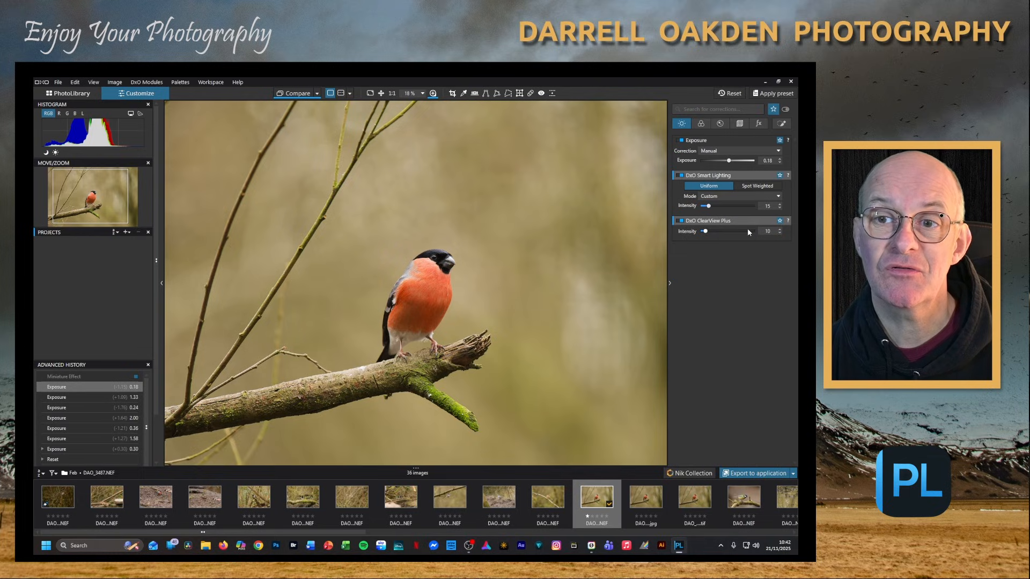
click(773, 110)
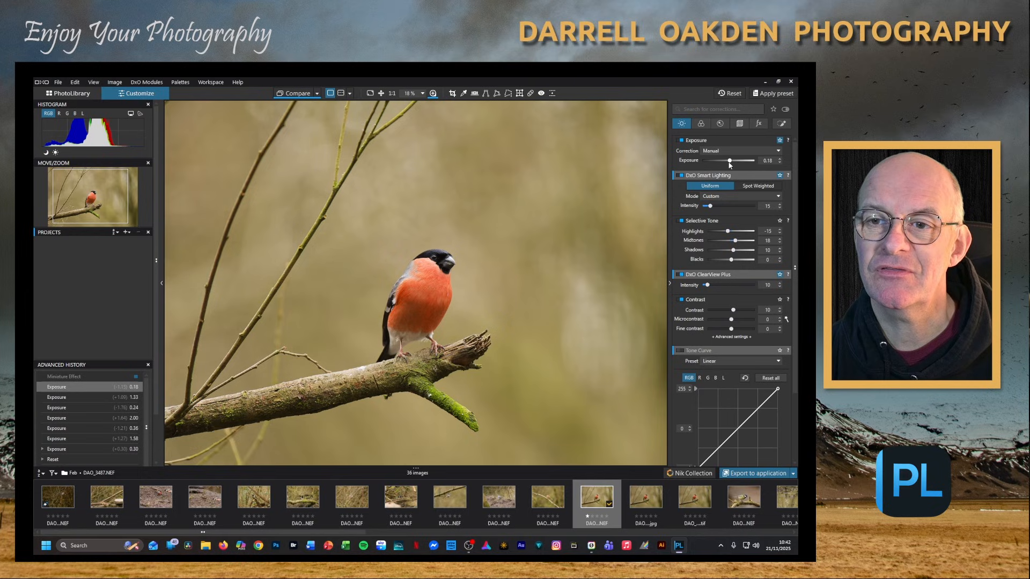
Set the bullfinch photo's exposure to 0.30
drag(729, 160, 730, 161)
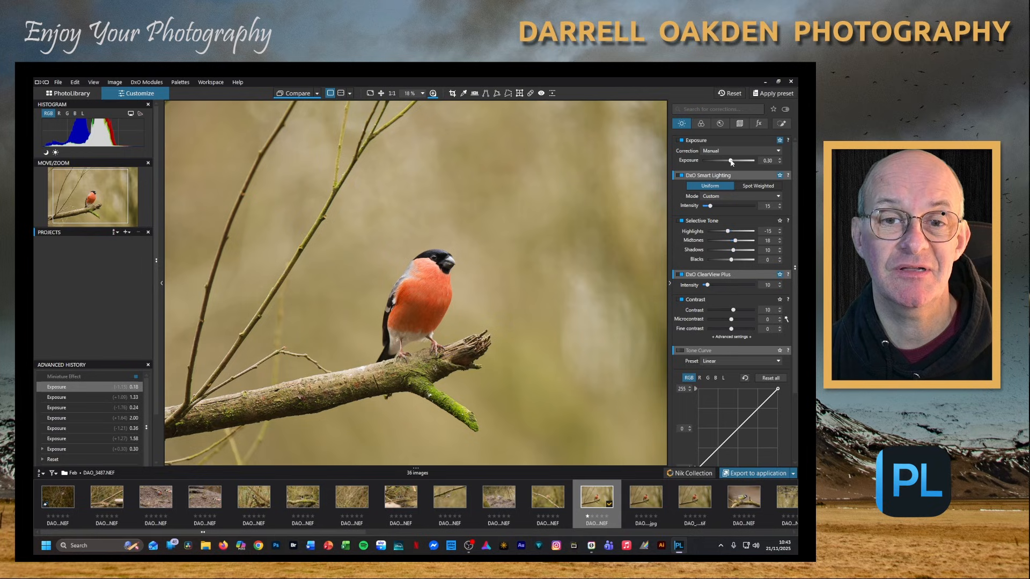
Switch DxO Smart Lighting off and back on to compare its effect on the bullfinch photo
mouse_move(721, 176)
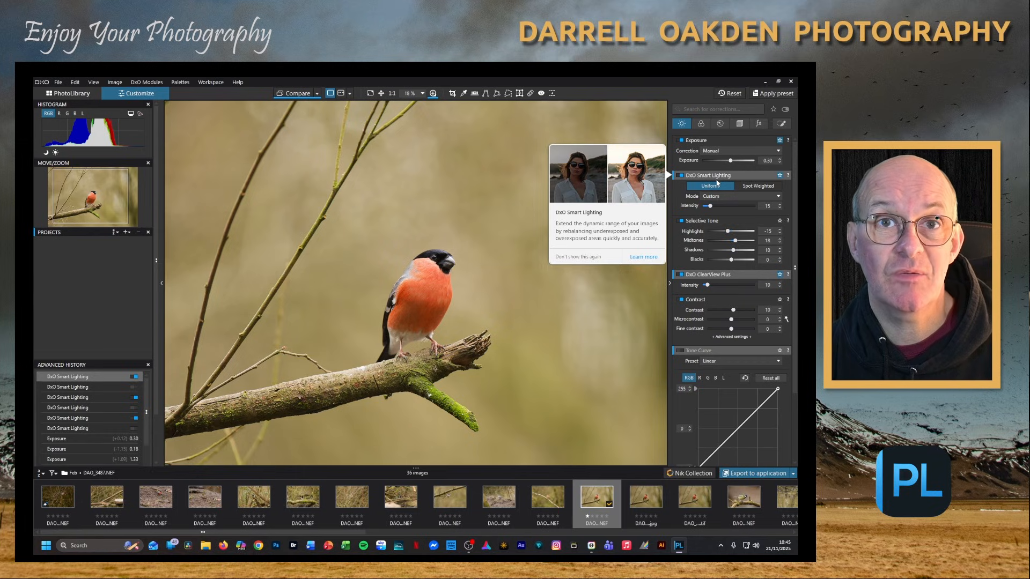
click(680, 176)
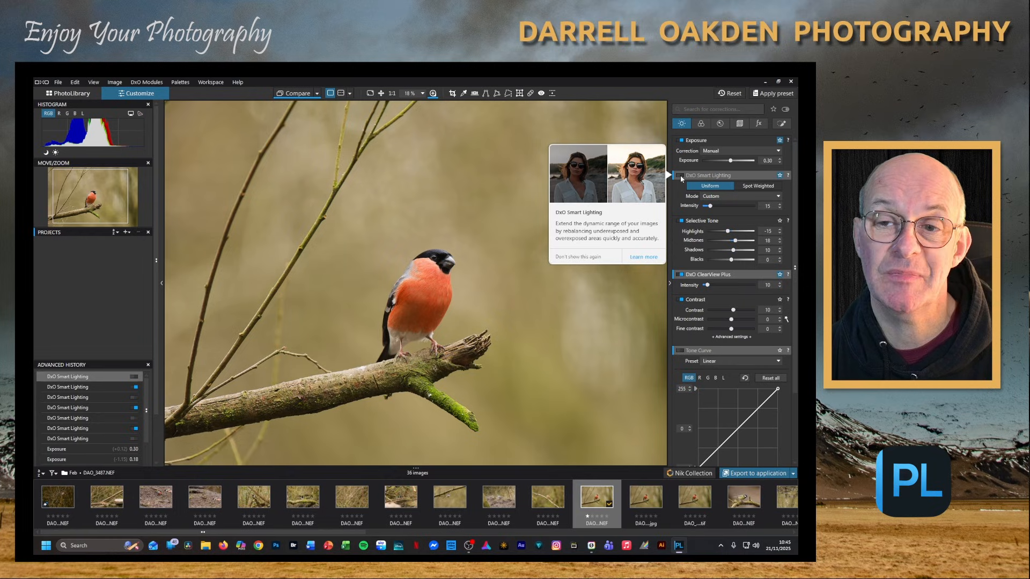
click(680, 175)
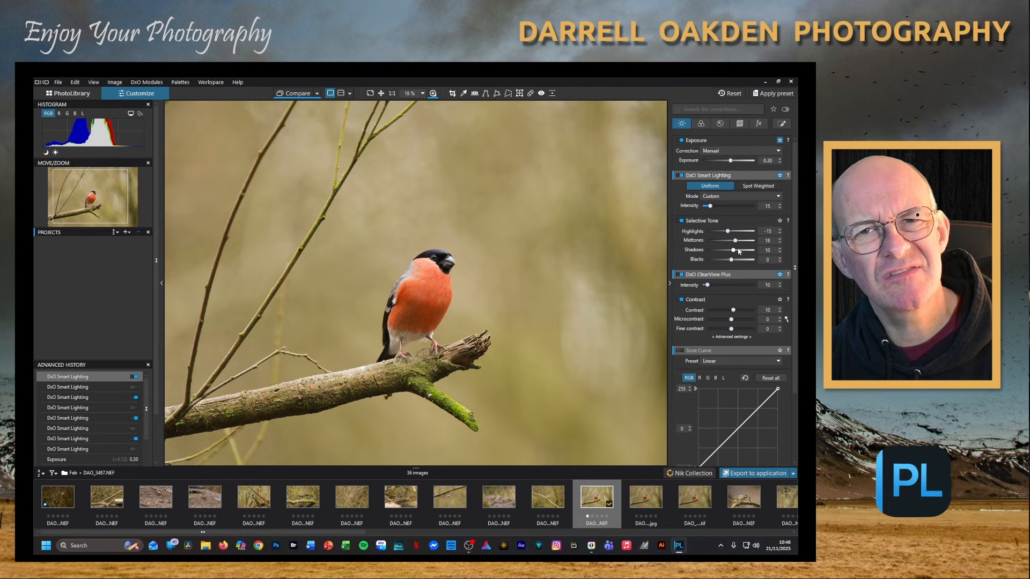
Set the DxO ClearView Plus intensity to 11 and bend the master tone curve into a custom shape
mouse_move(739, 280)
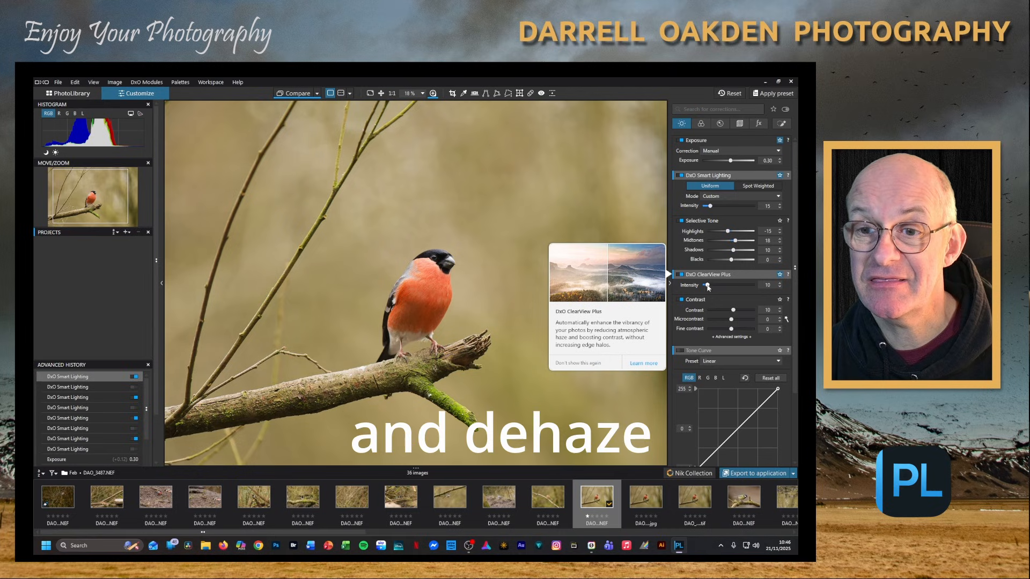
mouse_move(719, 291)
mouse_down()
mouse_move(728, 289)
mouse_move(708, 288)
mouse_up()
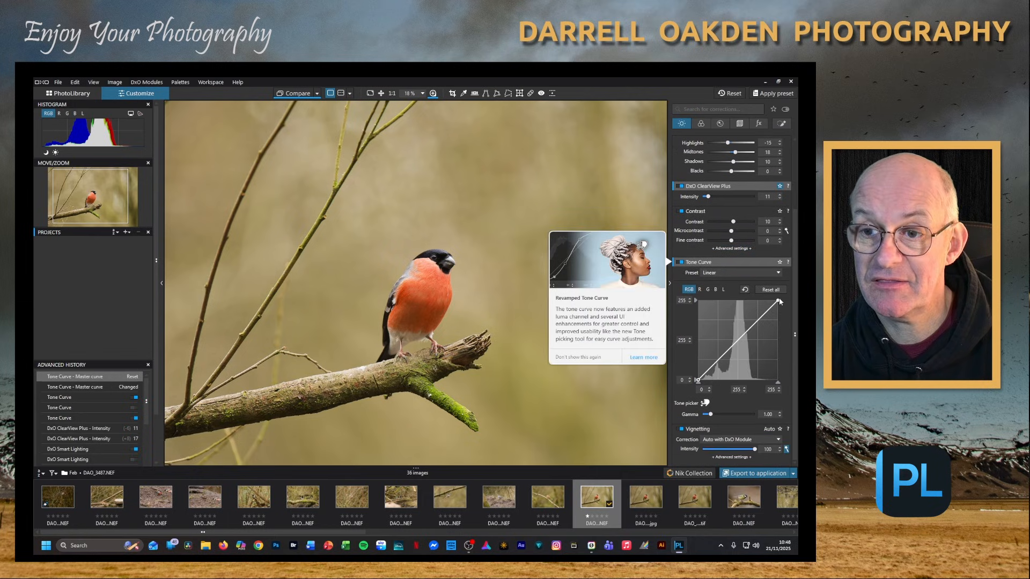
drag(777, 302, 736, 348)
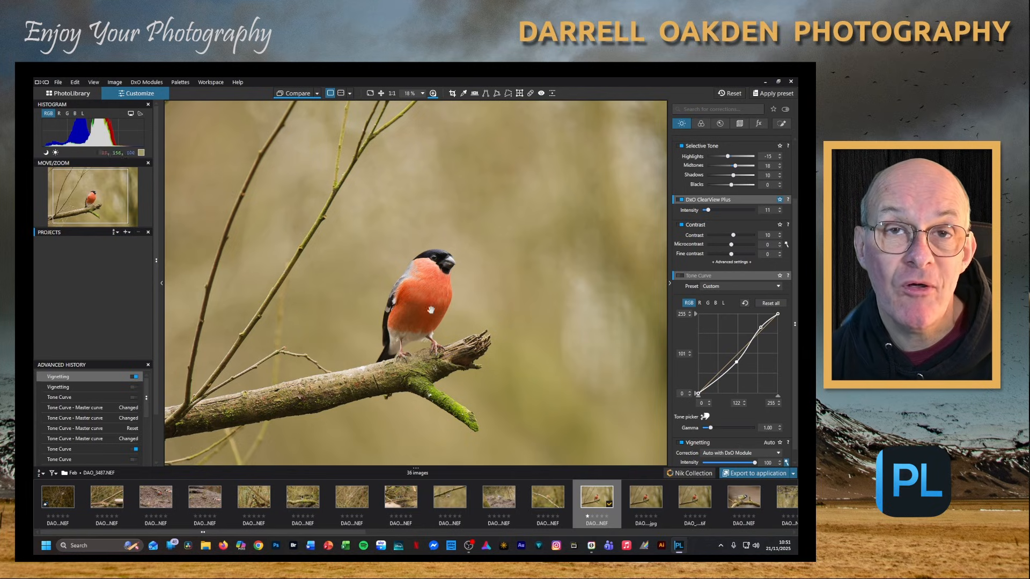
Open the list of installed DxO Modules
click(142, 84)
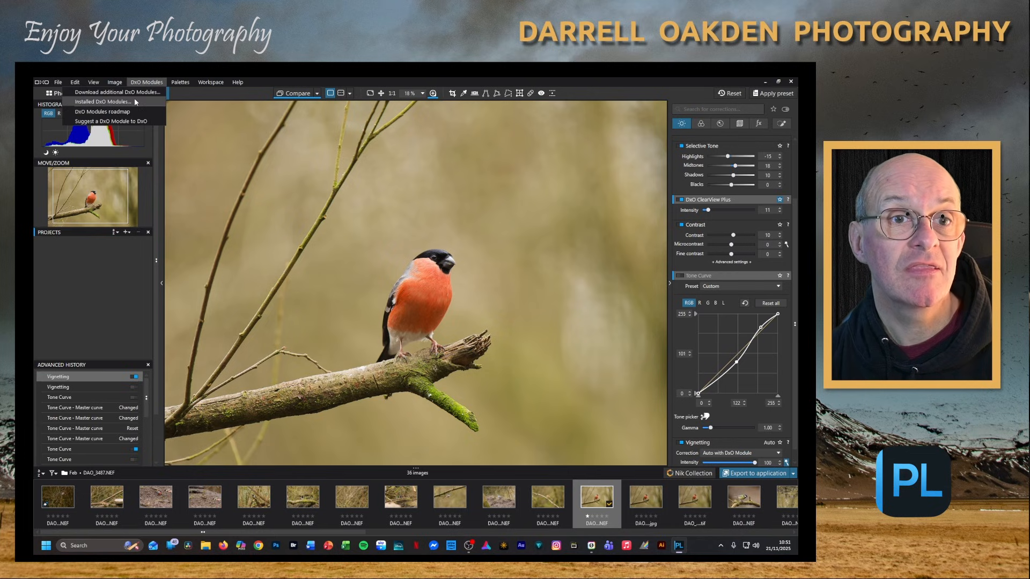
click(142, 103)
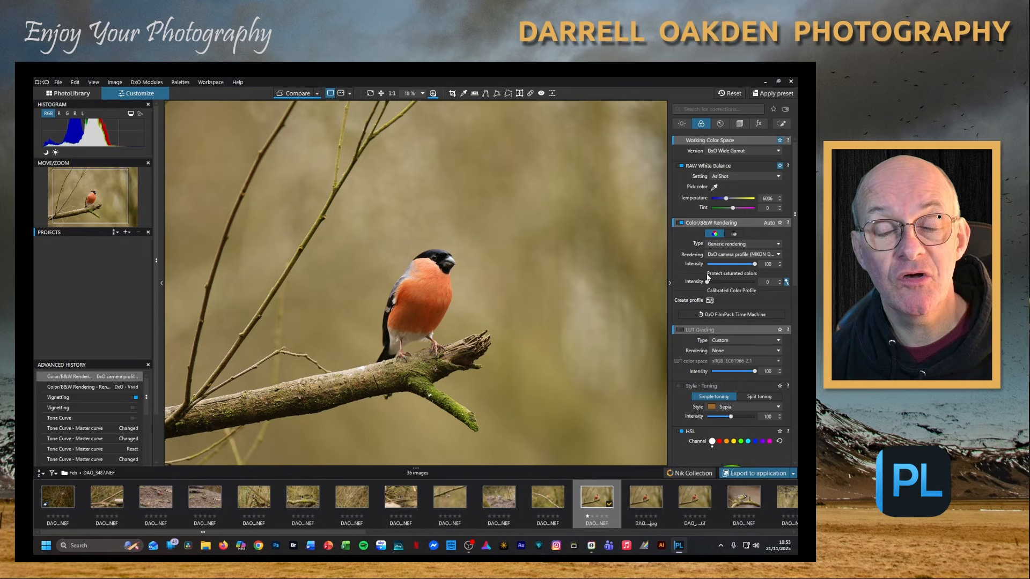
Review the available color rendering profiles and the LUT Grading correction without changing the rendering
click(736, 257)
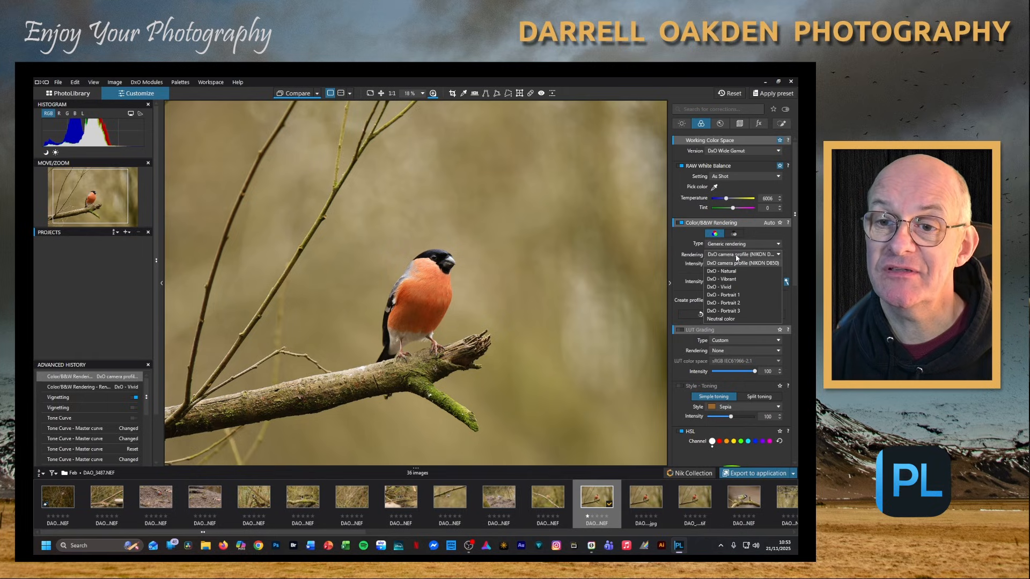
click(679, 236)
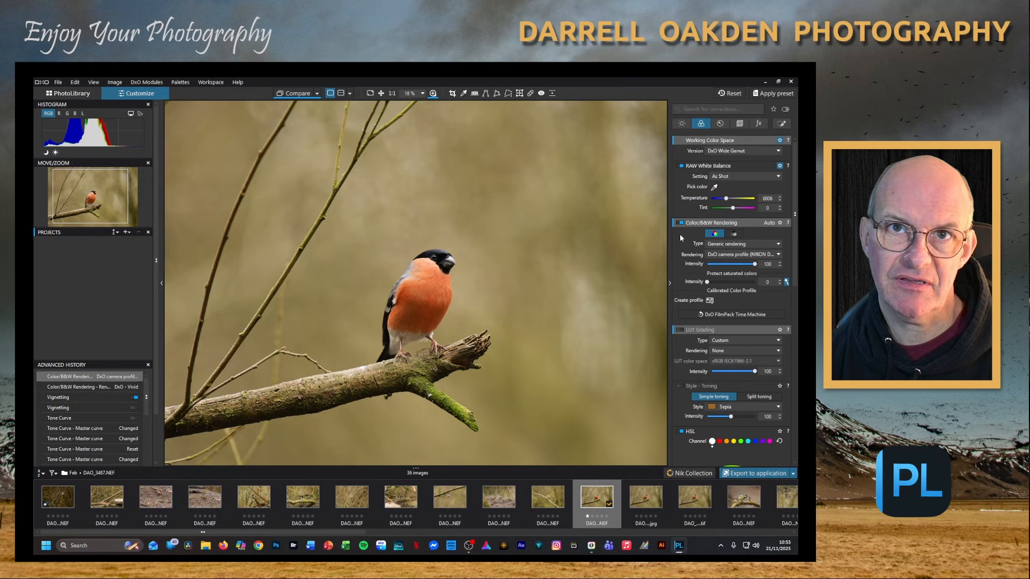
scroll(752, 313, down, 1)
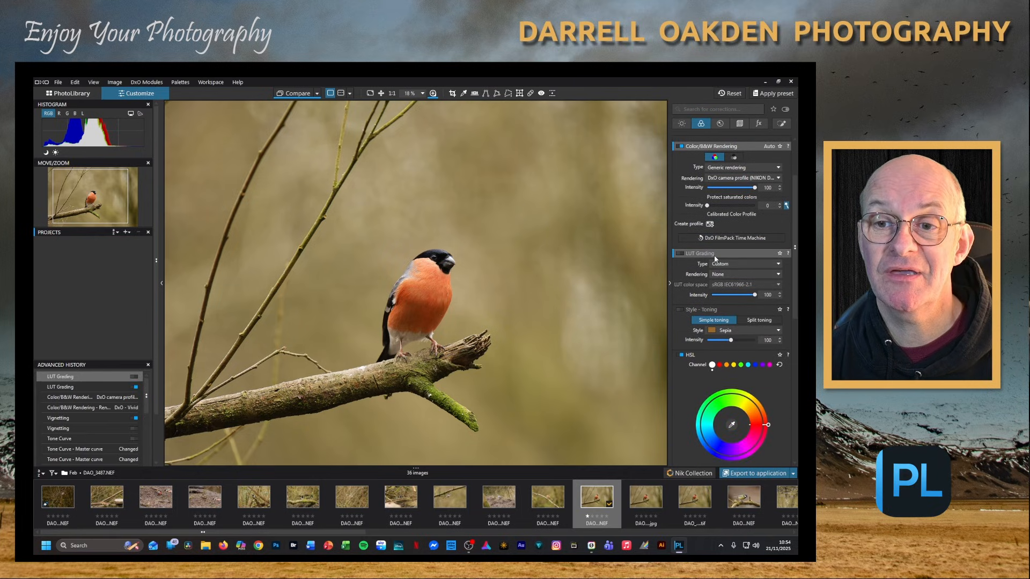
mouse_move(715, 259)
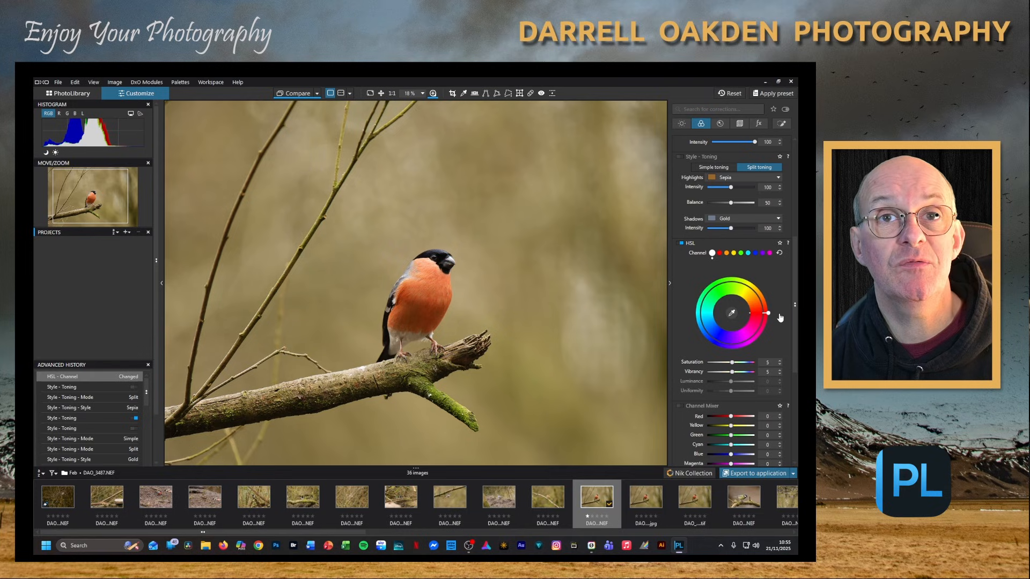
Shift all the photo's hues toward pink on the HSL color wheel, and reset the channel
drag(776, 315, 751, 277)
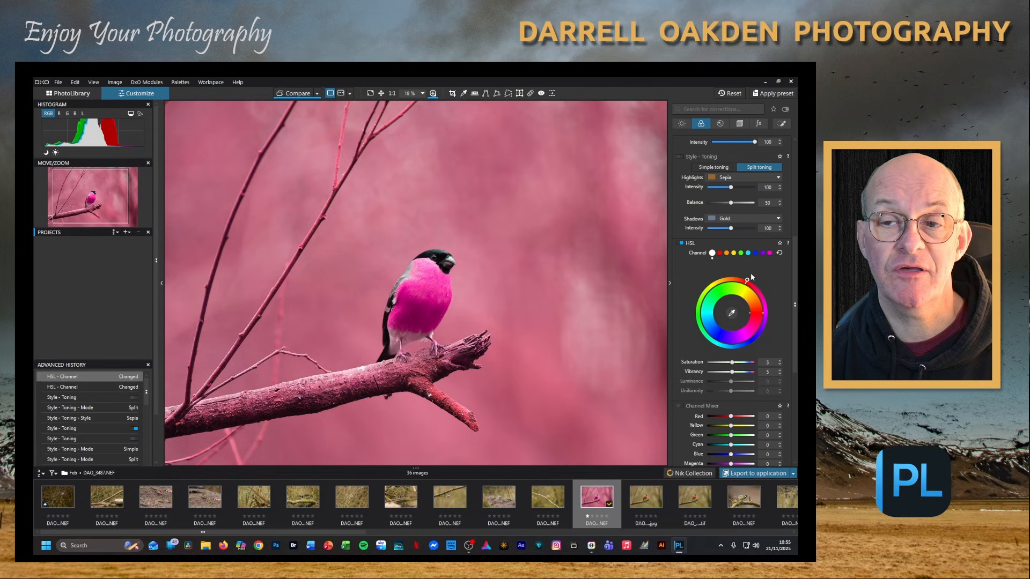
click(780, 255)
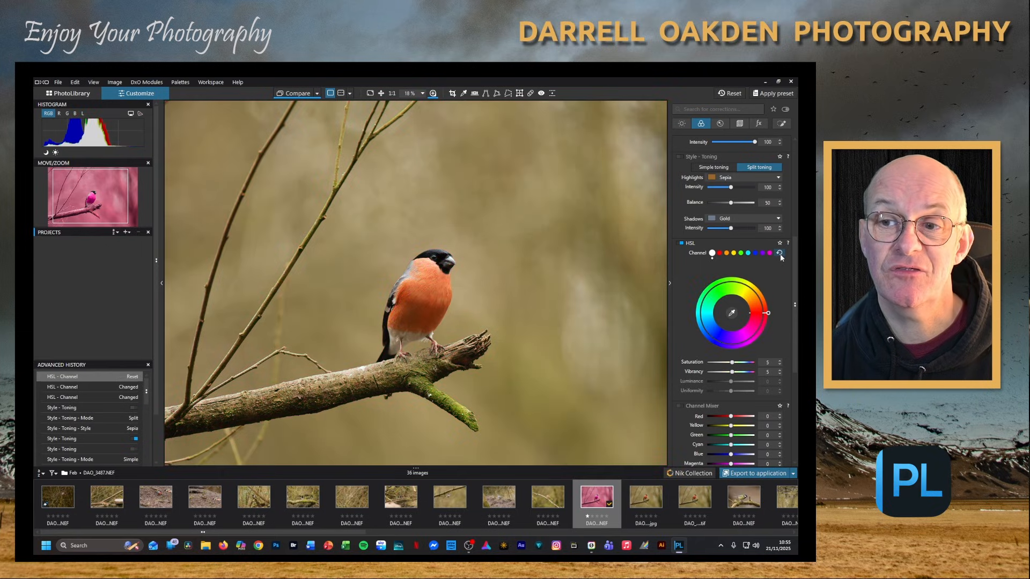
Sample the bird's orange breast with the HSL color picker and shift the hue of the orange channel
click(732, 271)
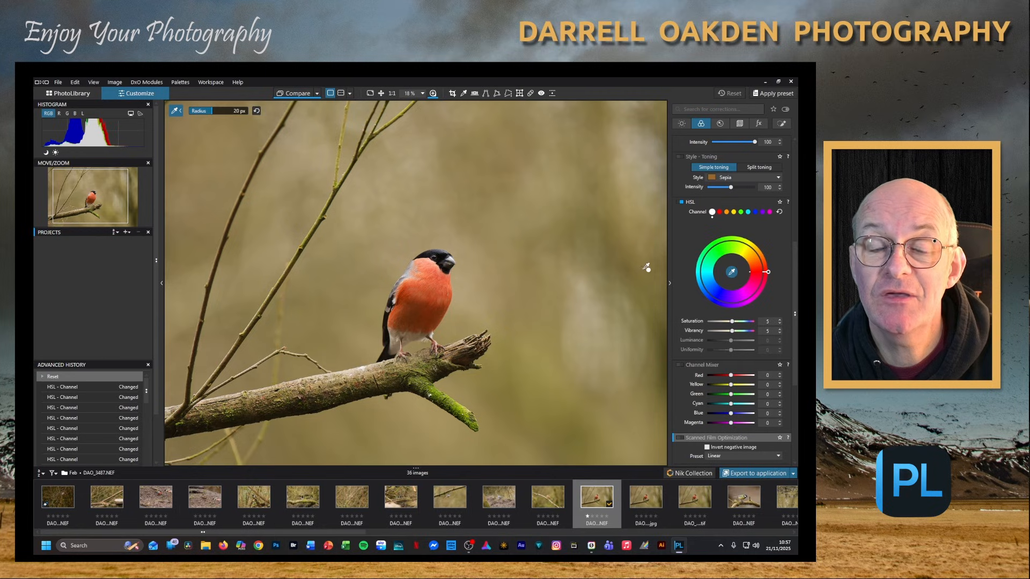
click(436, 293)
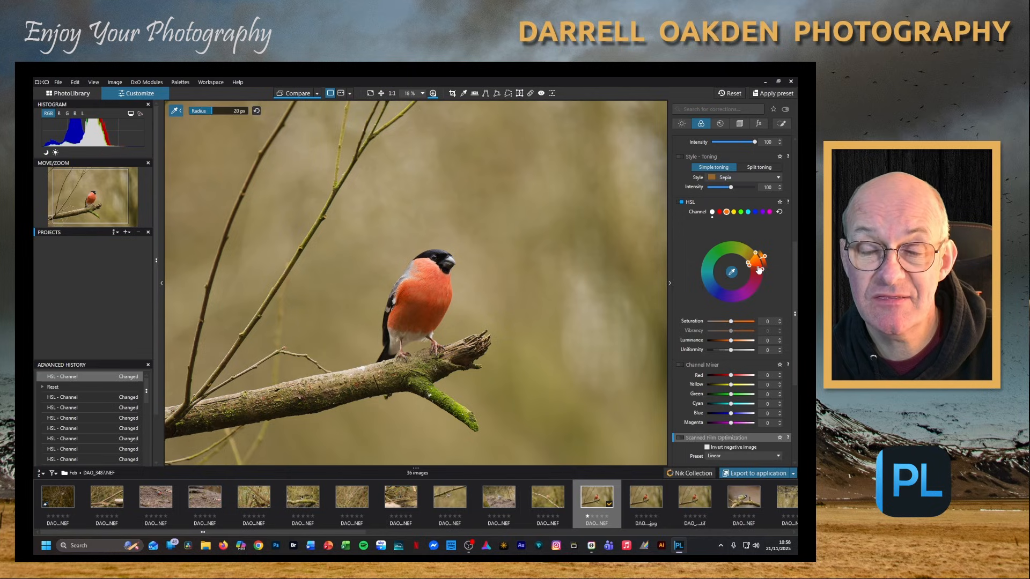
drag(765, 260, 723, 229)
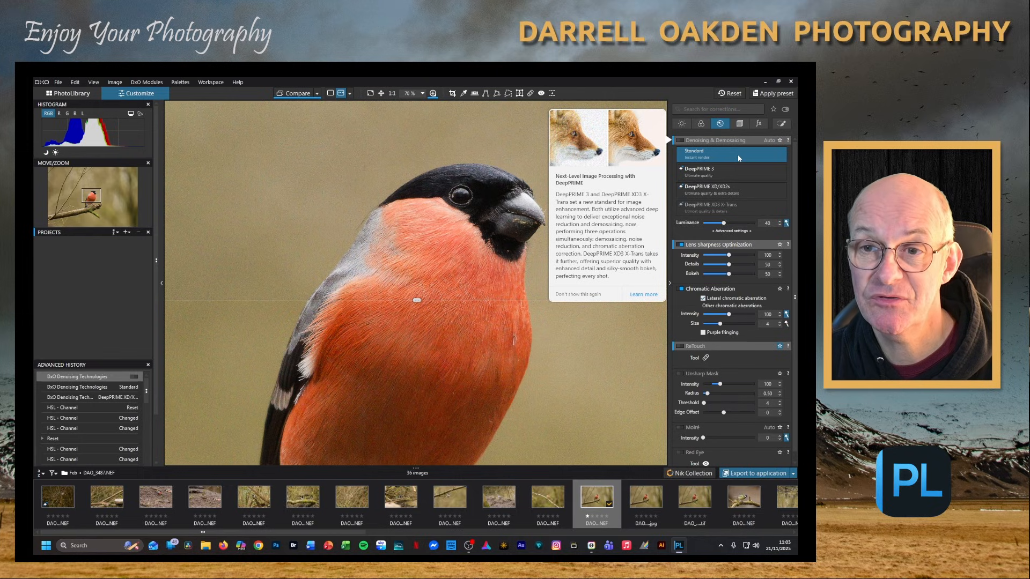
Apply DeepPRIME XD/XD2s denoising to the bullfinch photo and inspect the result with the Loupe over the bird's head
click(732, 195)
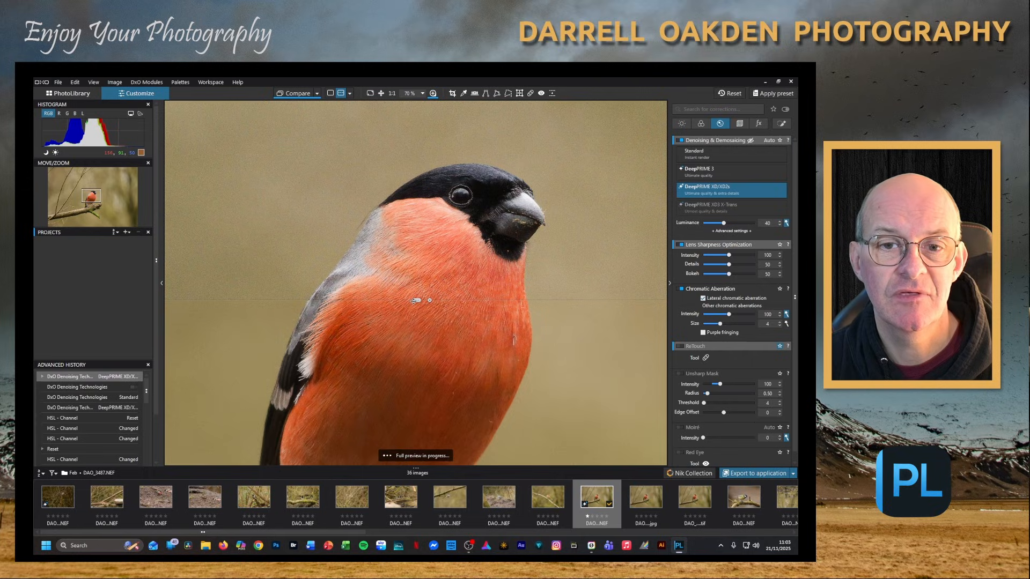
drag(417, 301, 457, 290)
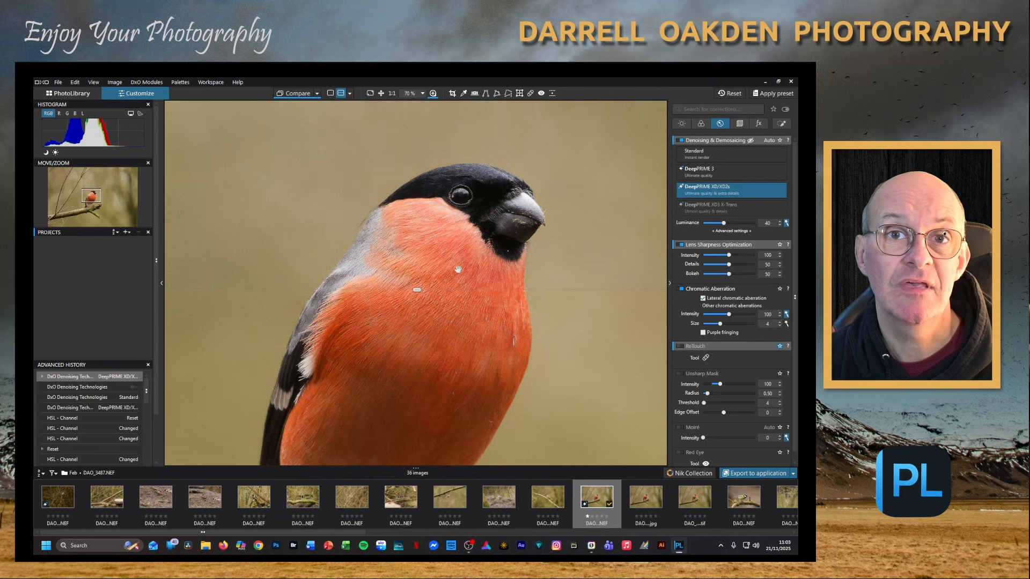
click(433, 93)
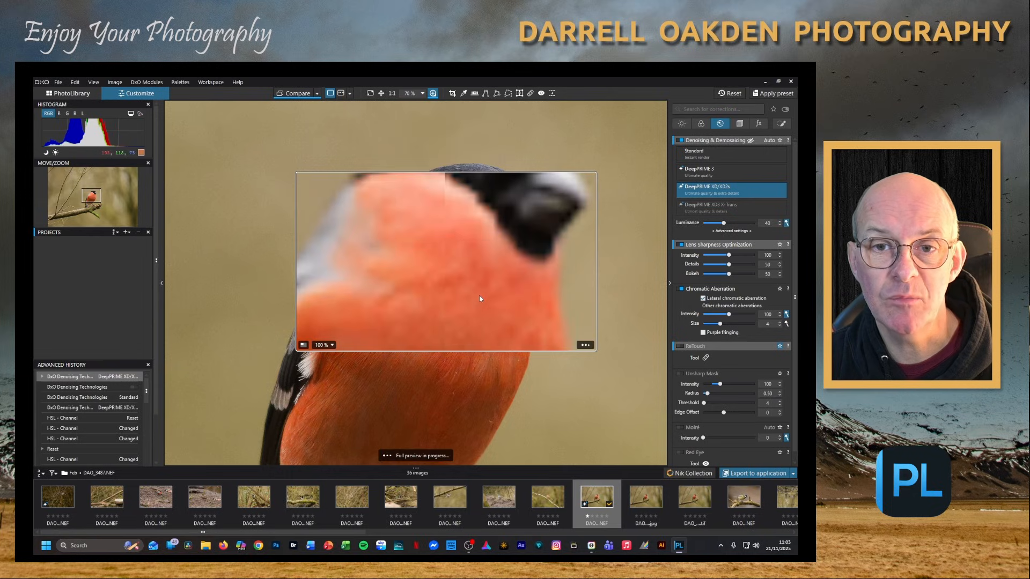
drag(479, 295, 516, 243)
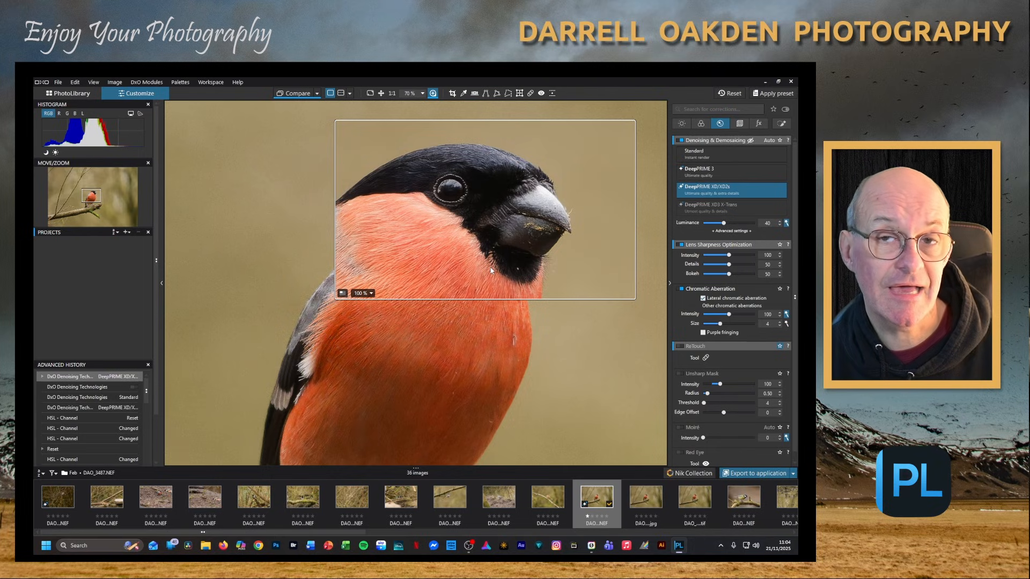
Toggle Lens Sharpness Optimization to check its effect on the bird's head
mouse_move(709, 243)
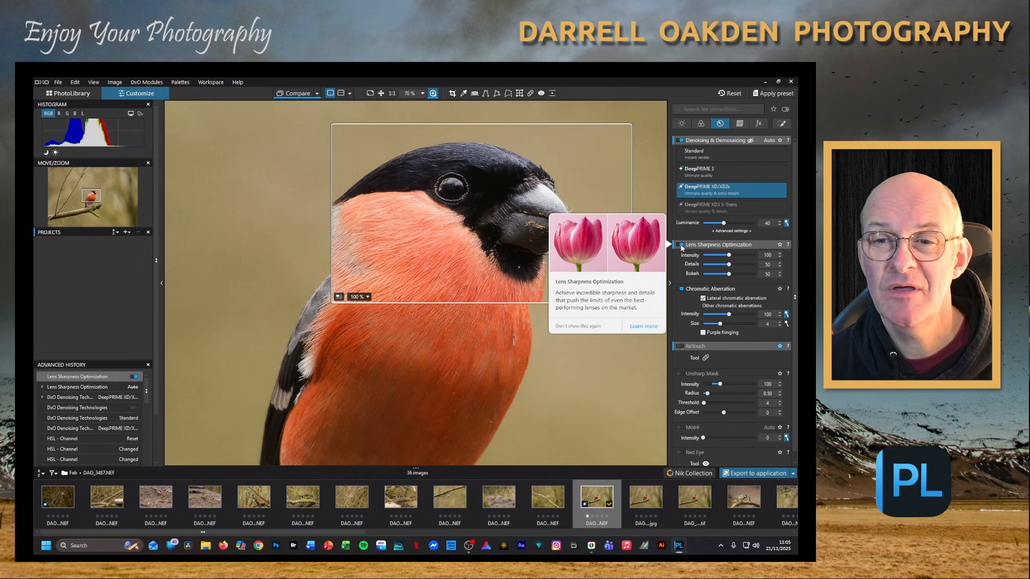
click(681, 245)
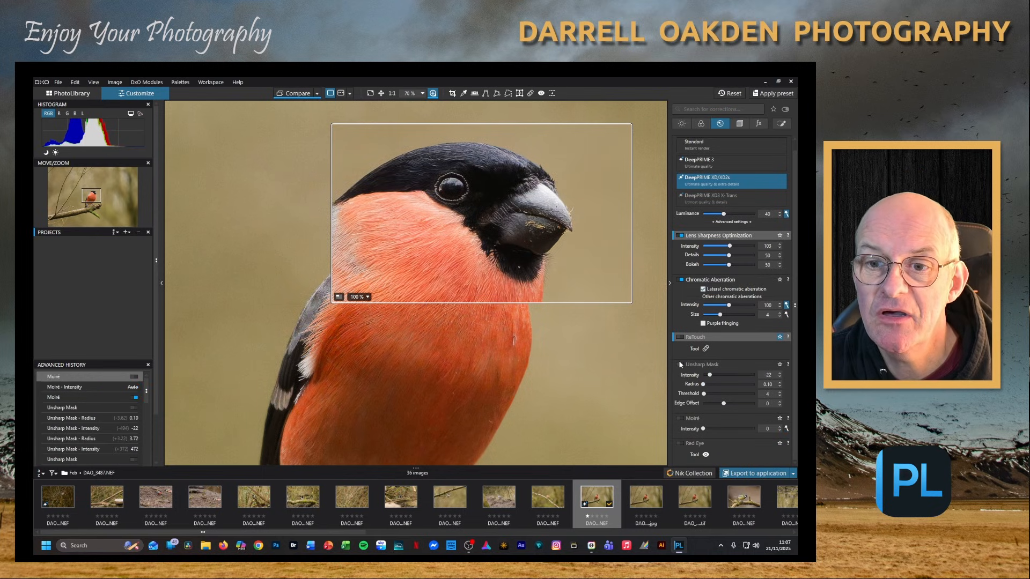
Enable Unsharp Mask, try intensity 292 with radius 4.59, and bring it down to intensity 2 with radius 0.10
click(681, 364)
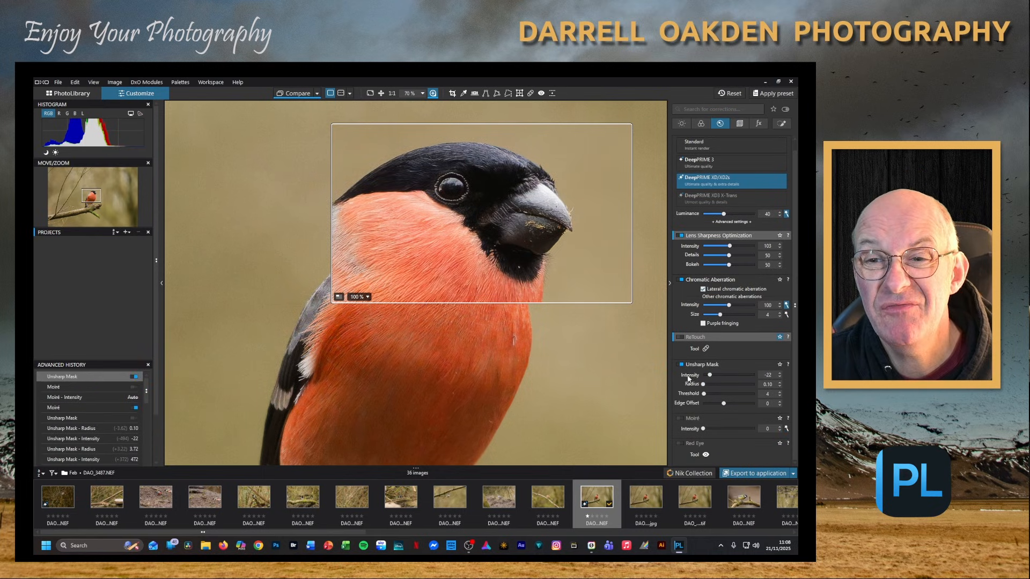
mouse_move(732, 237)
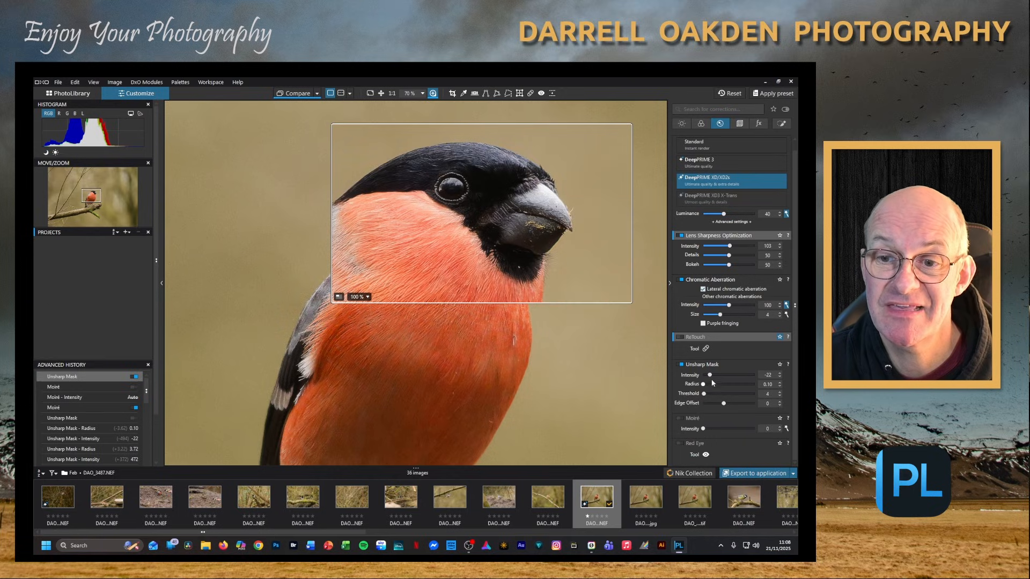
drag(725, 375, 737, 377)
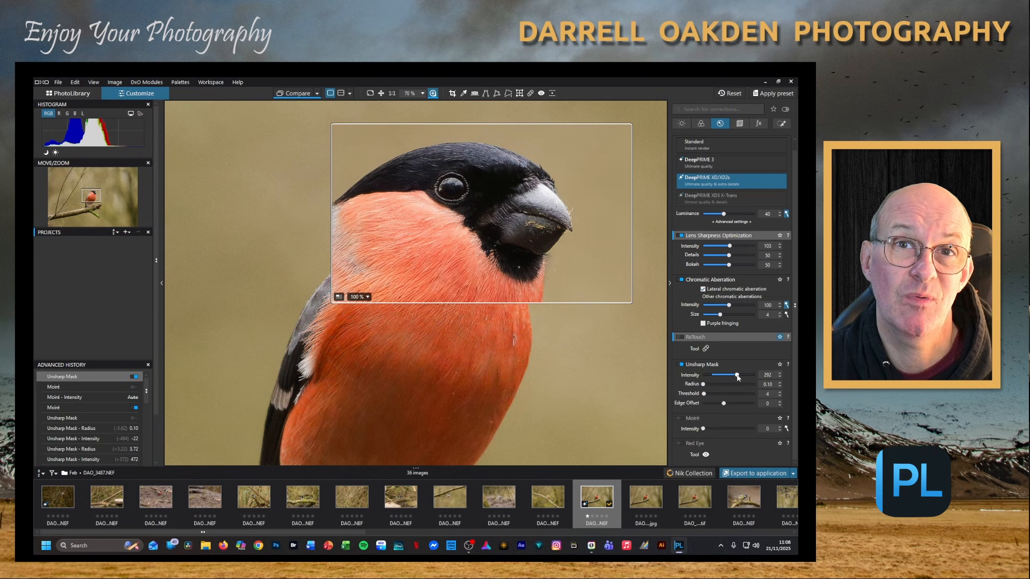
drag(703, 384, 751, 384)
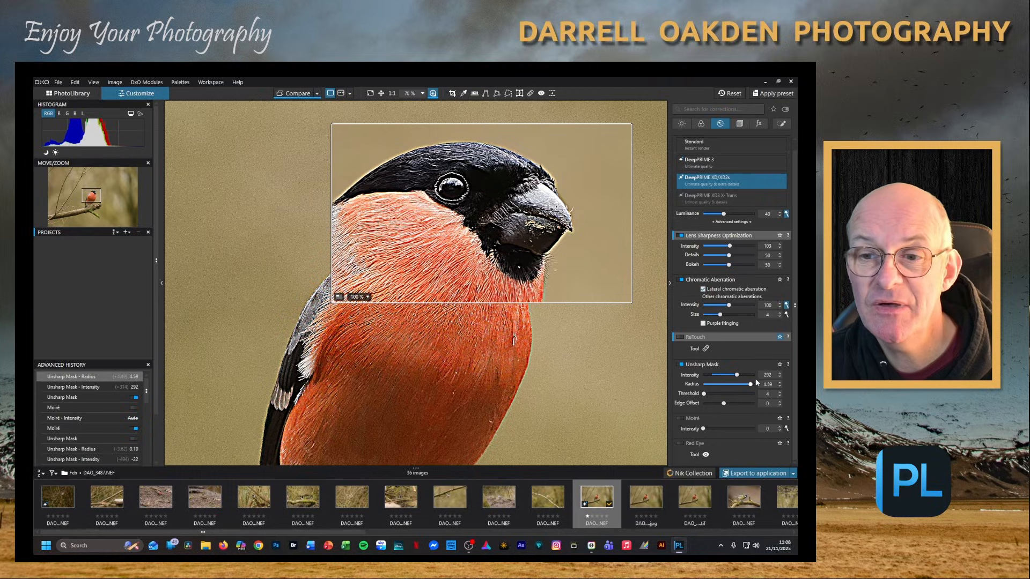
drag(749, 385, 711, 377)
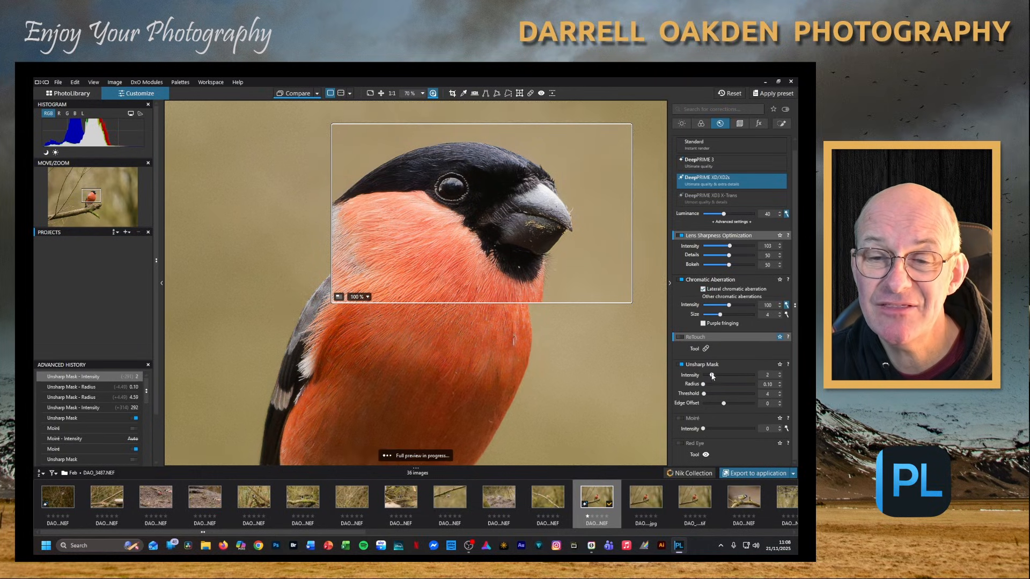